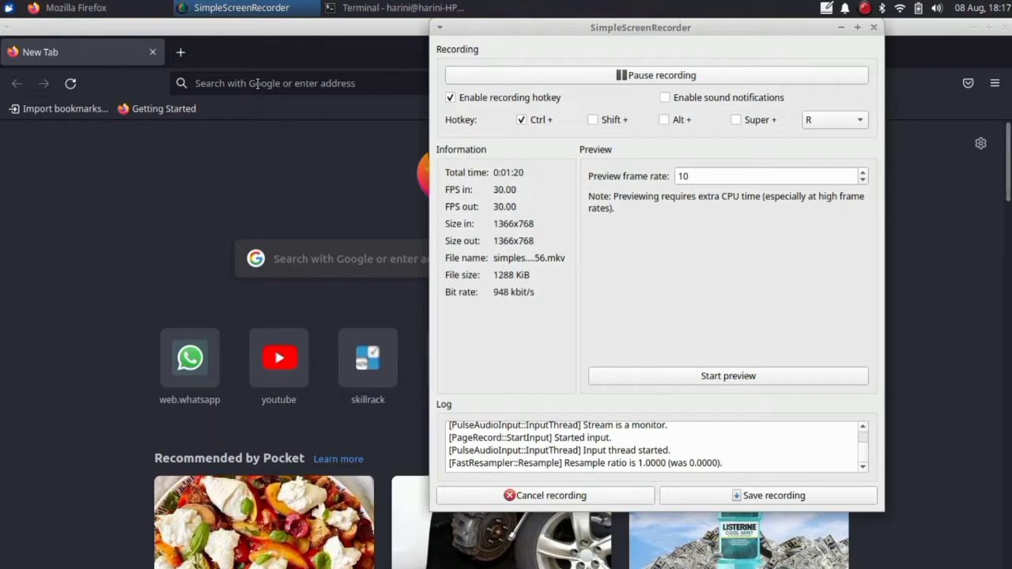
Go to wordpress.com in the browser.
click(257, 83)
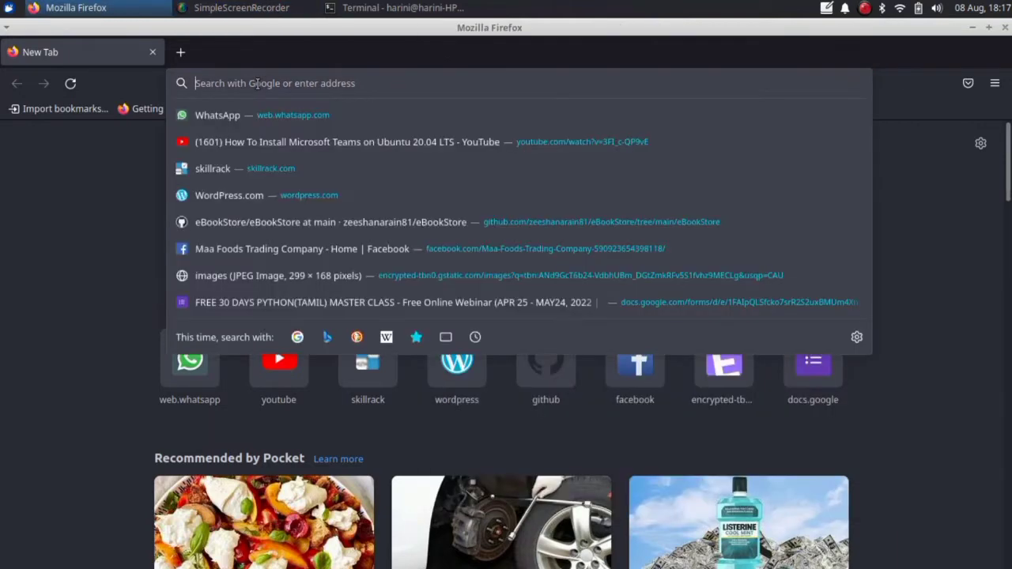
text(wordp)
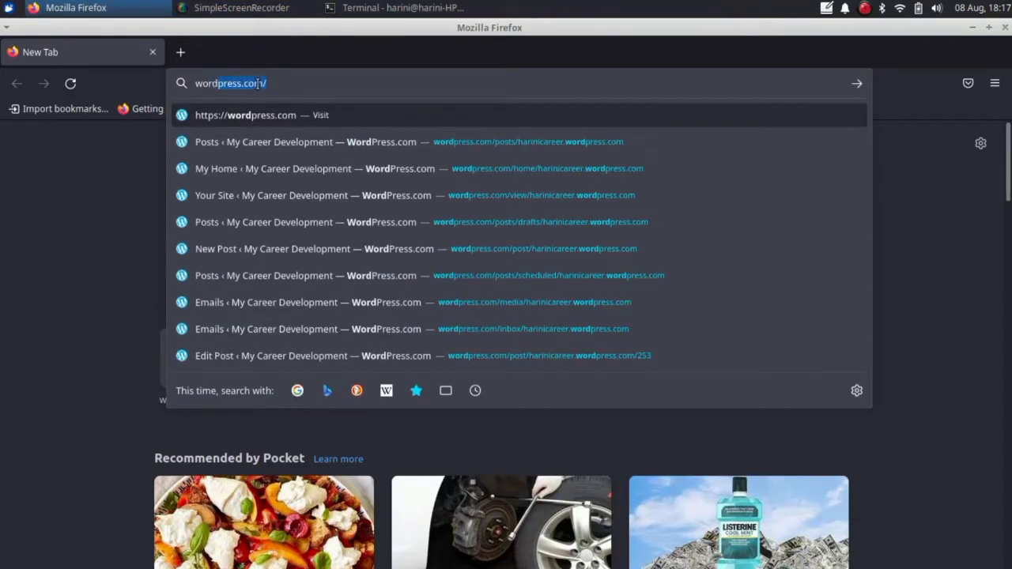
text(ress.com)
key(Return)
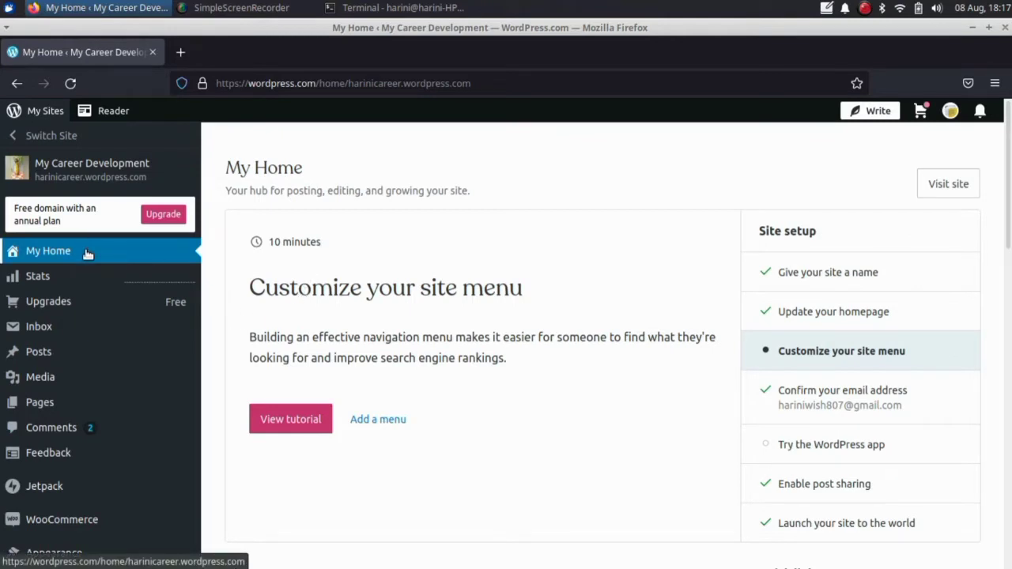
Preview the My Career Development site and examine its tagline, header image and Self Development posts.
click(78, 179)
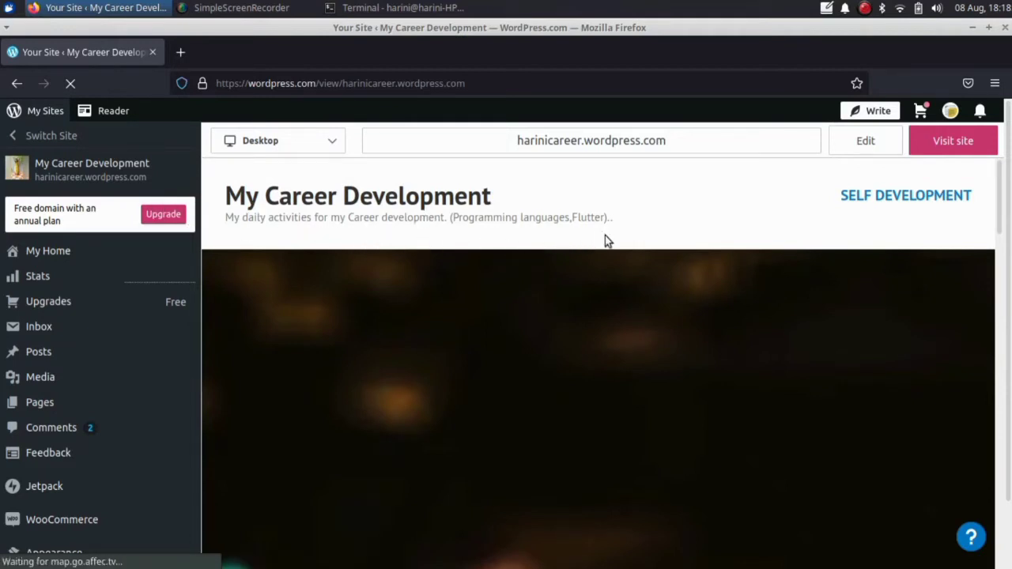
drag(611, 217, 214, 224)
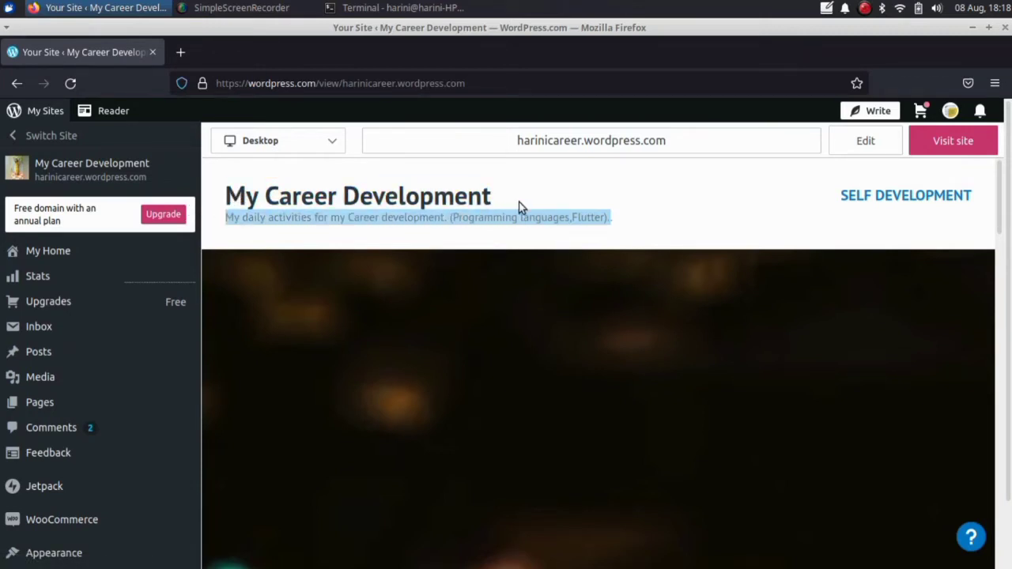
scroll(829, 226, down, 1)
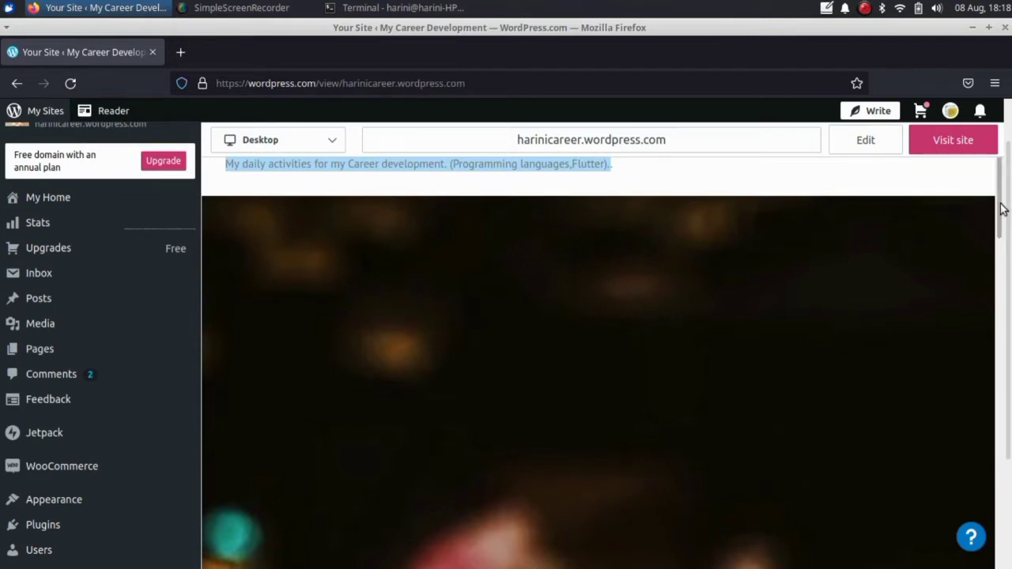
scroll(1004, 207, up, 1)
scroll(1009, 206, down, 1)
drag(1008, 206, 1009, 313)
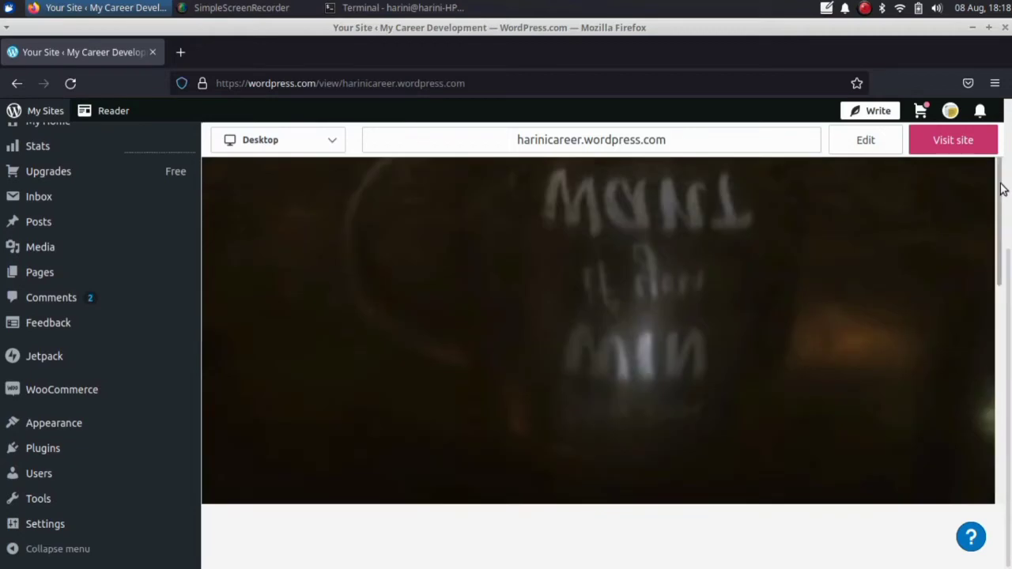
mouse_move(1003, 187)
mouse_down()
mouse_move(1001, 266)
mouse_move(1000, 185)
mouse_up()
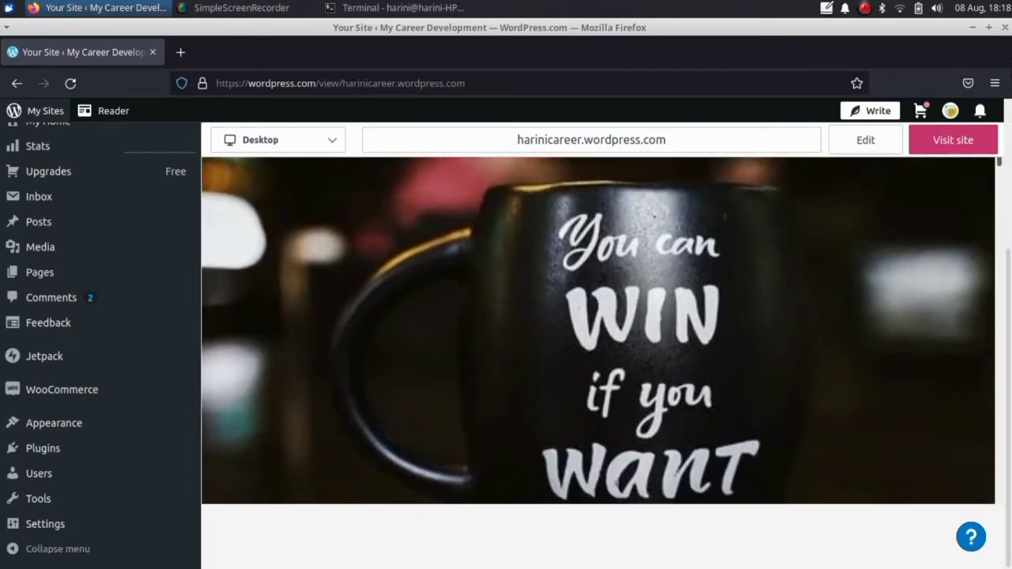
drag(1010, 126, 1009, 307)
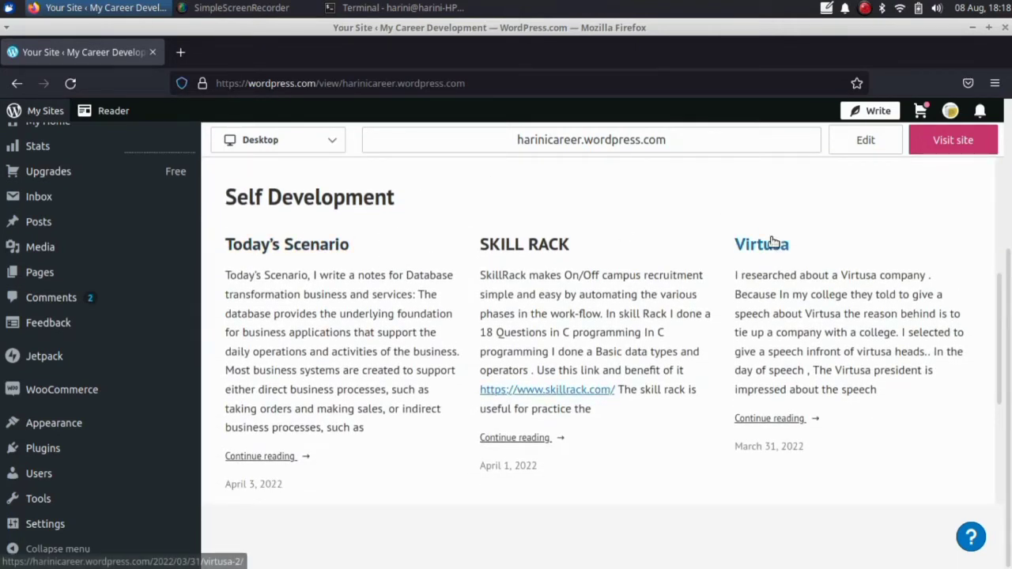
drag(1003, 318, 1002, 158)
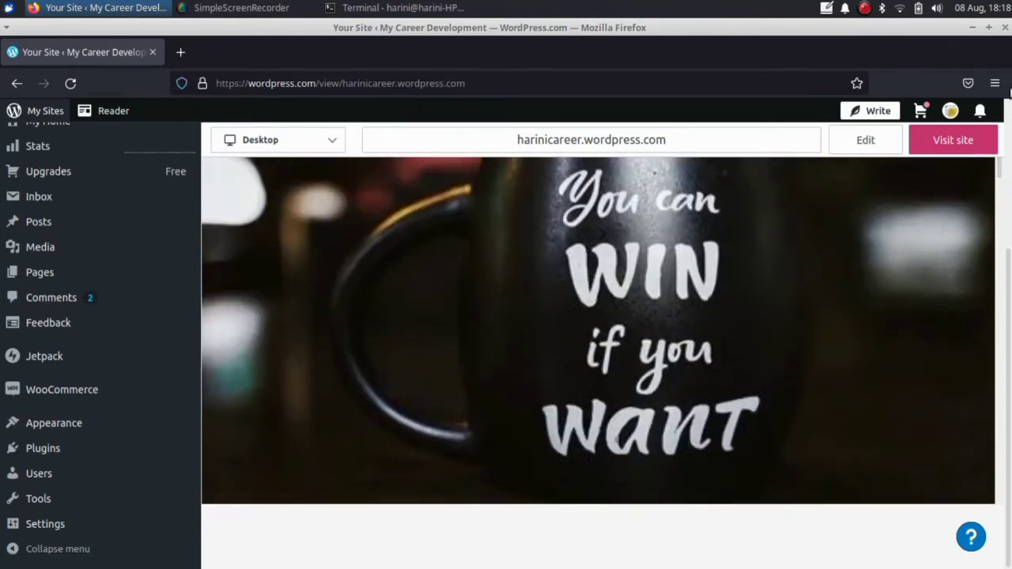
scroll(104, 311, up, 3)
Open the My Home dashboard and review its site setup, Views chart and Quick links sections.
mouse_move(103, 313)
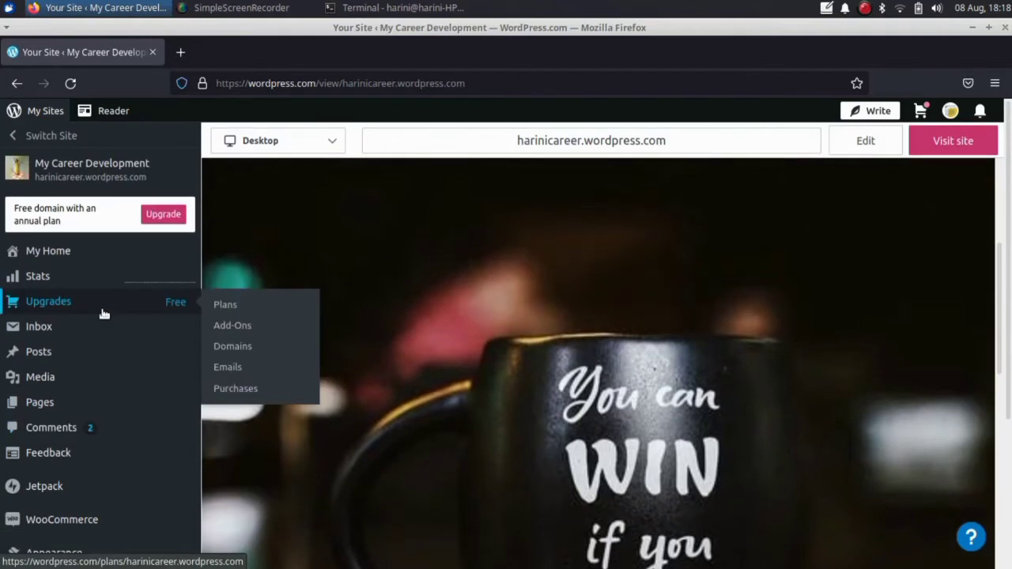
mouse_move(122, 366)
click(149, 252)
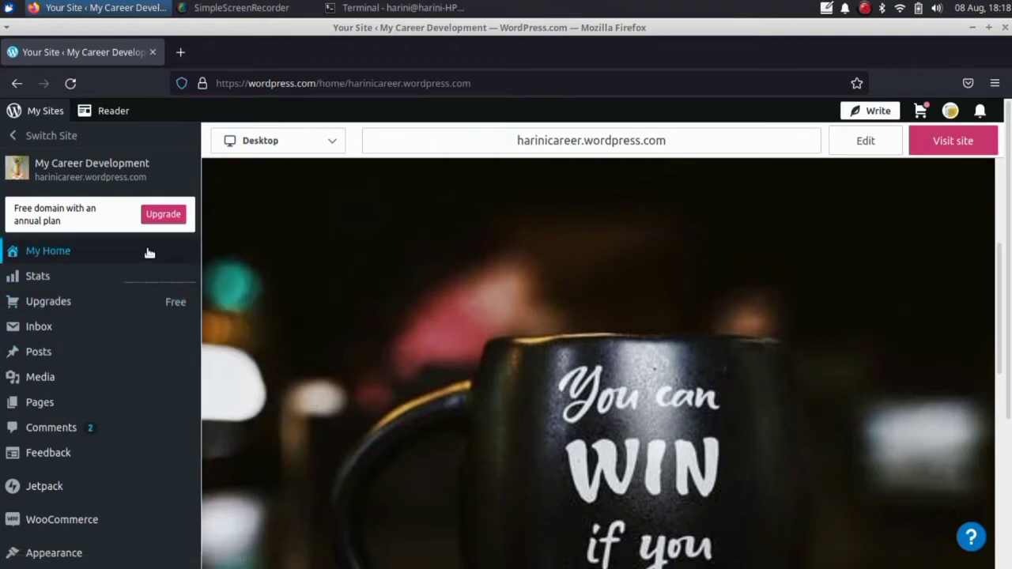
scroll(575, 300, down, 5)
scroll(574, 302, down, 2)
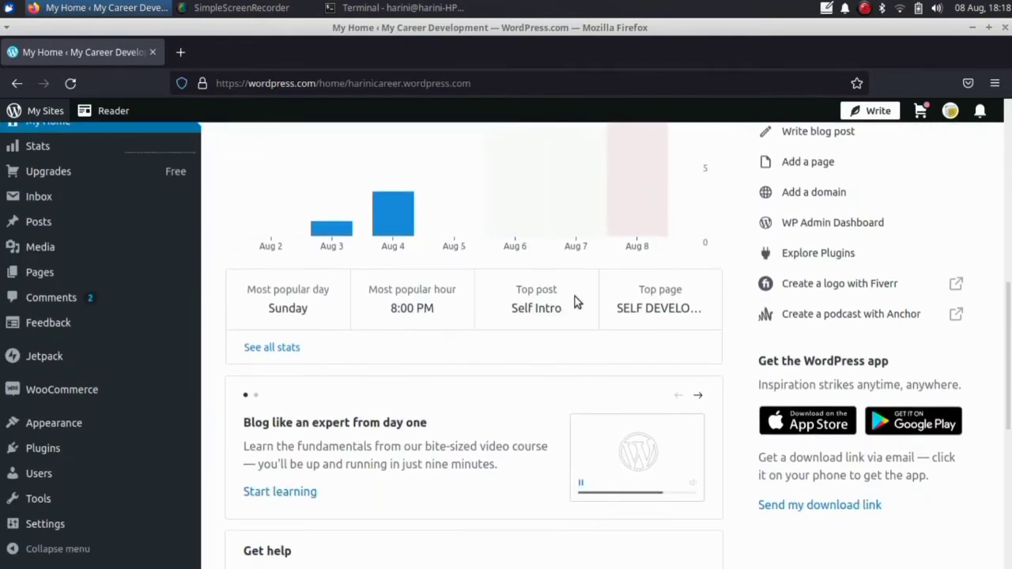
scroll(521, 332, up, 2)
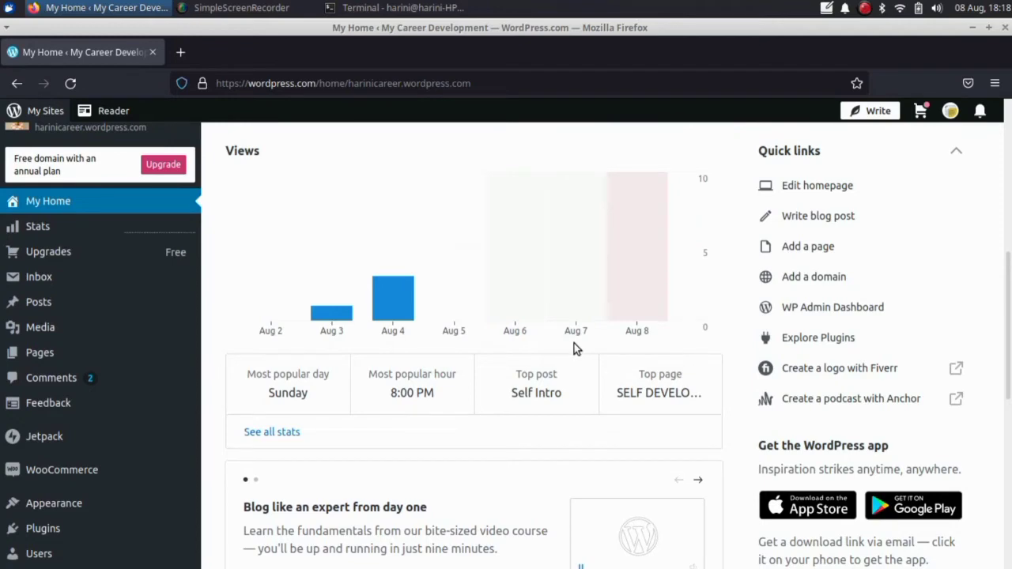
scroll(573, 348, down, 2)
scroll(574, 348, up, 3)
scroll(574, 343, up, 5)
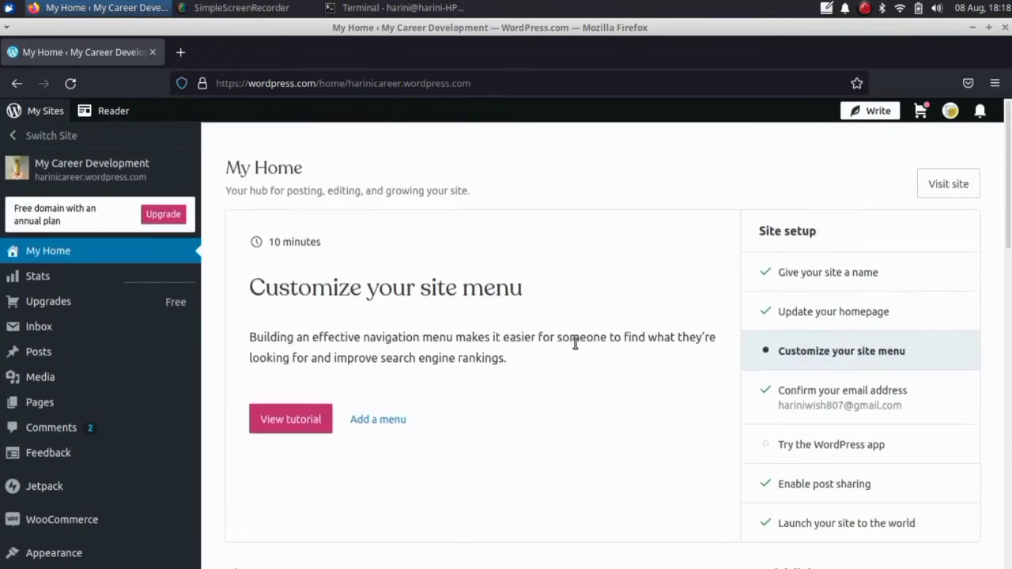
drag(1011, 285, 1011, 336)
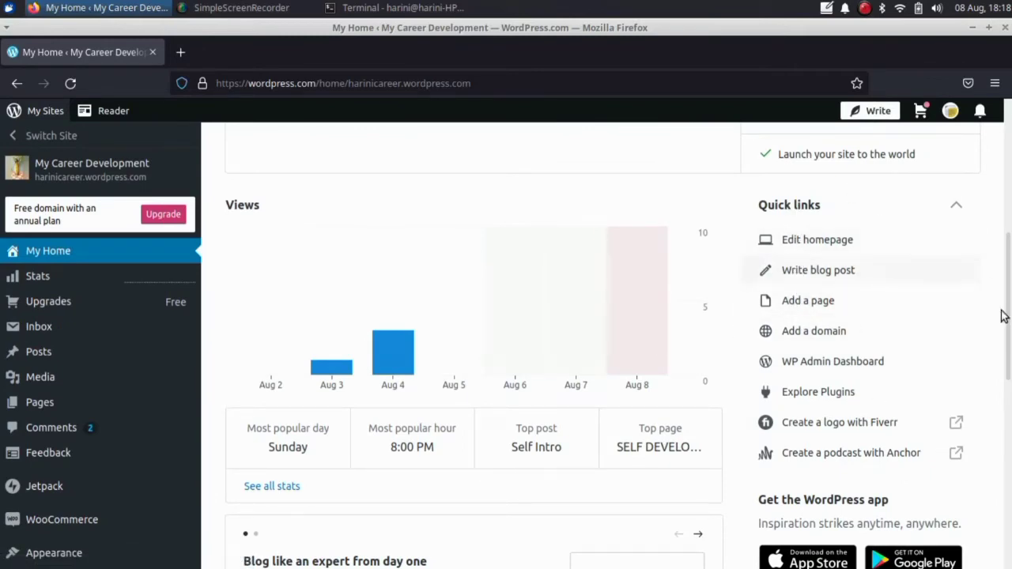
drag(1009, 260, 1010, 283)
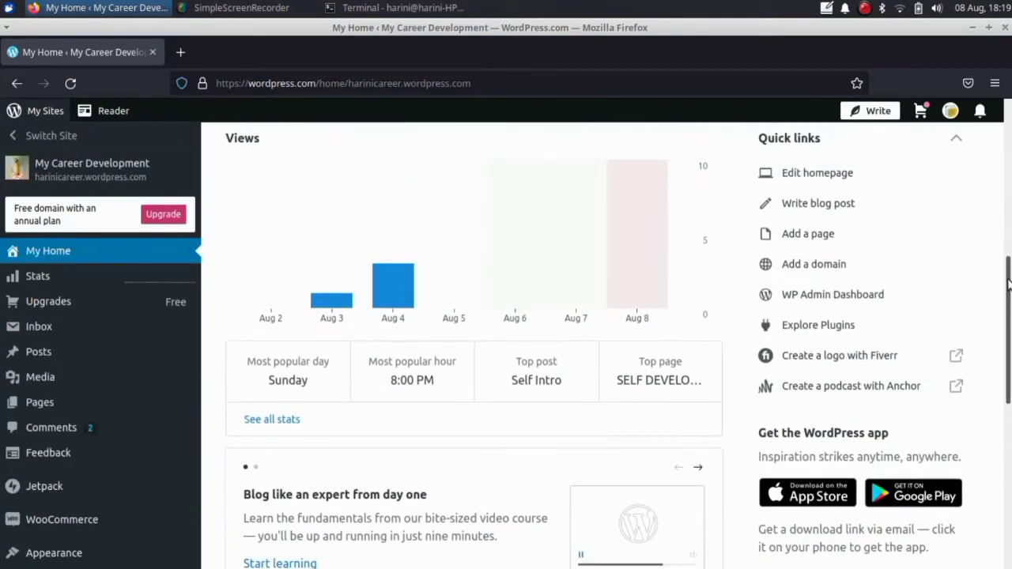
Open the site's Stats and review the daily traffic chart and the statistics categories beneath it.
click(6, 276)
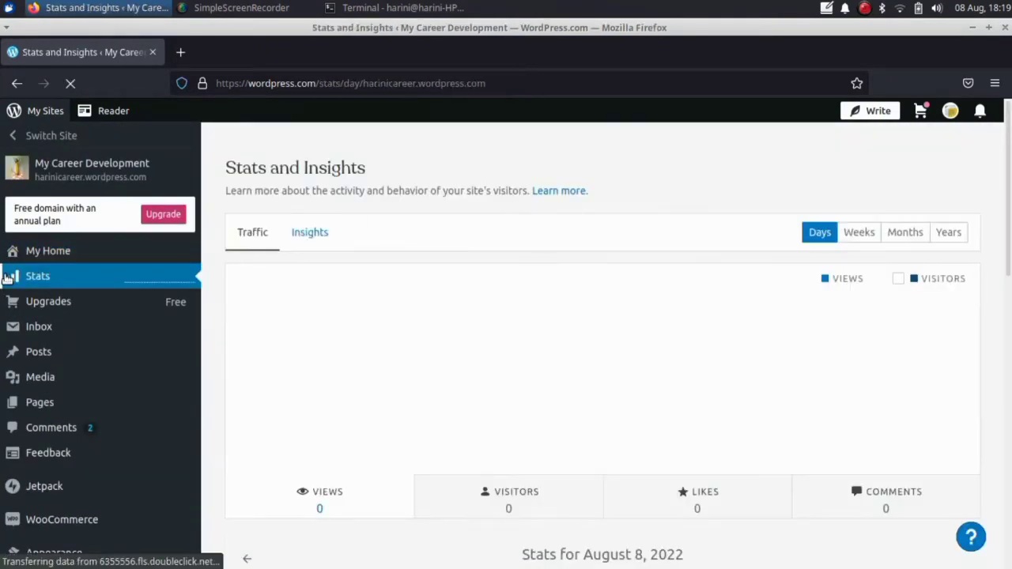
scroll(443, 396, down, 2)
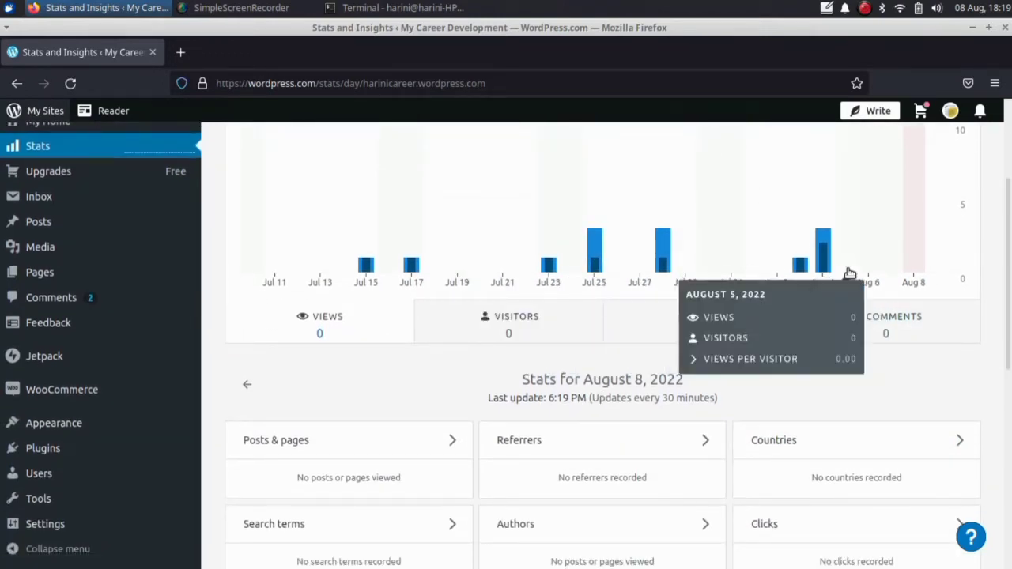
scroll(1009, 261, up, 2)
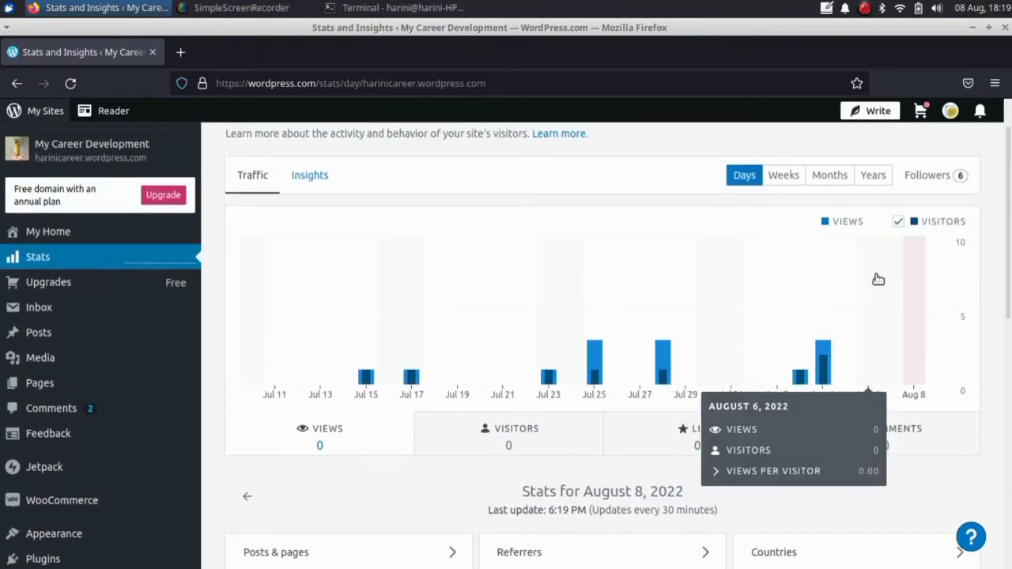
scroll(991, 214, down, 1)
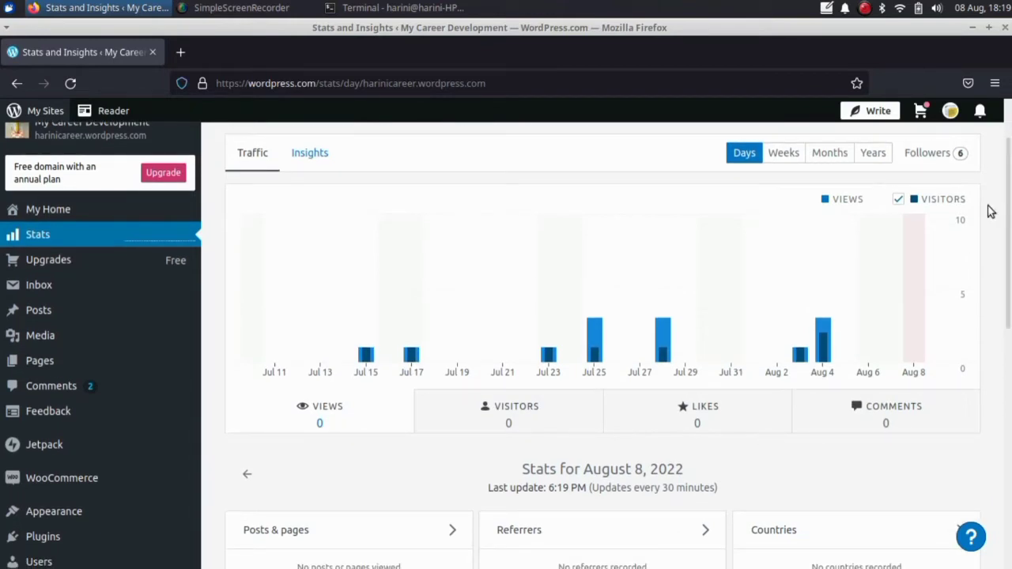
scroll(1010, 278, down, 2)
scroll(1010, 278, down, 5)
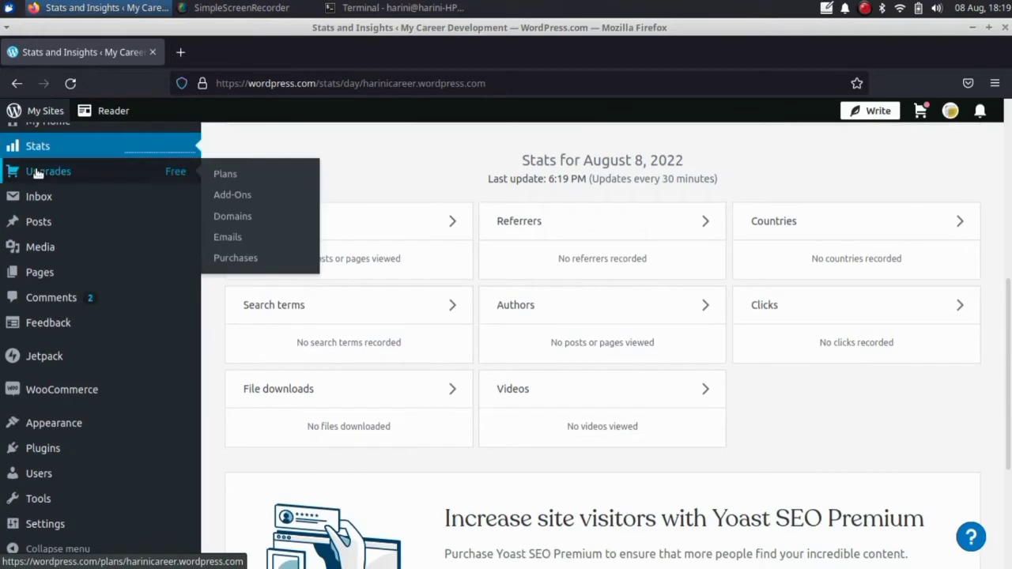
Open the upgrade plans and compare the features of Personal, Premium, Business and eCommerce.
click(35, 170)
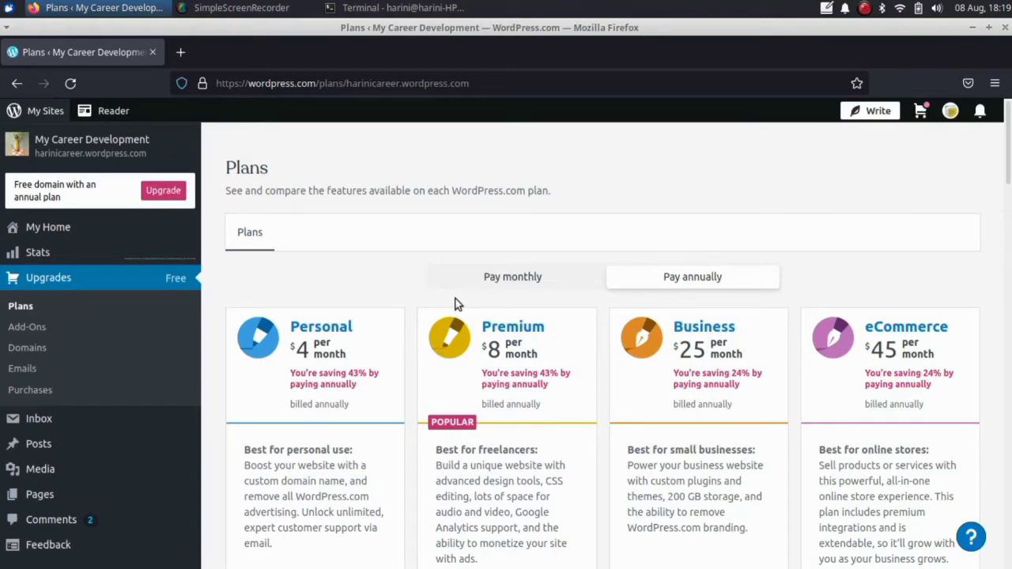
scroll(1009, 271, down, 10)
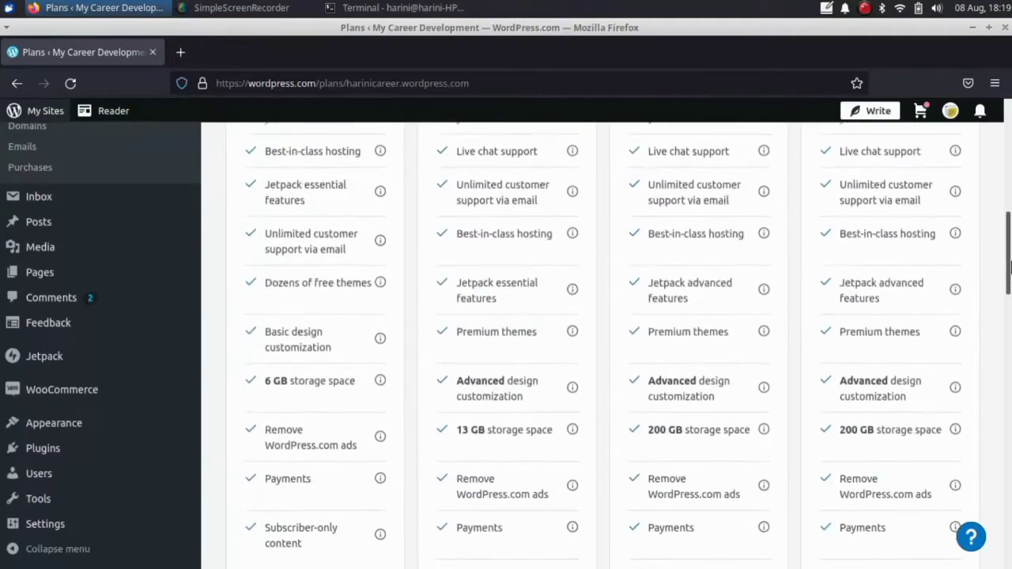
drag(1010, 271, 1010, 175)
scroll(159, 316, down, 3)
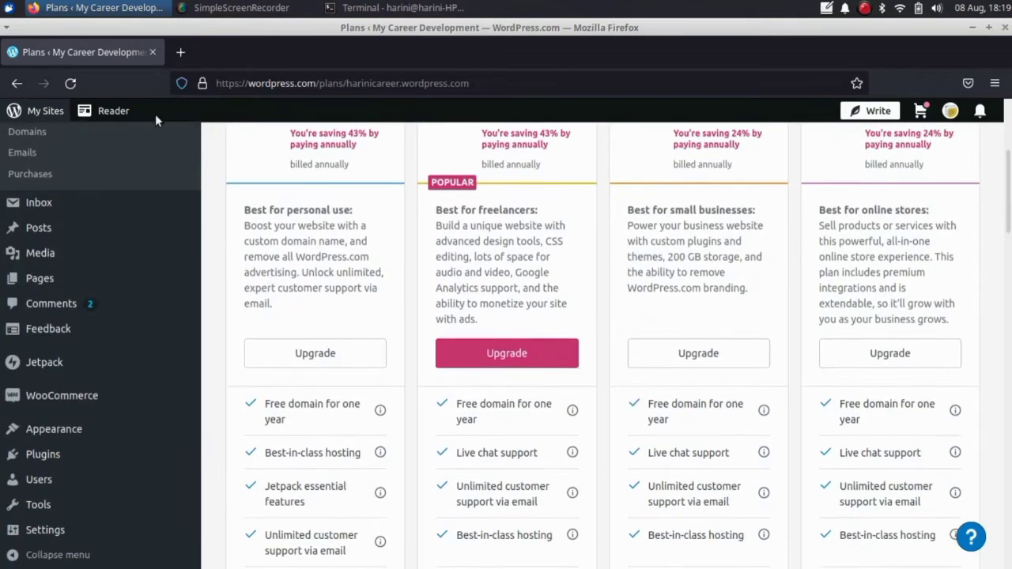
Open the site's Inbox and look over the Emails page.
click(129, 212)
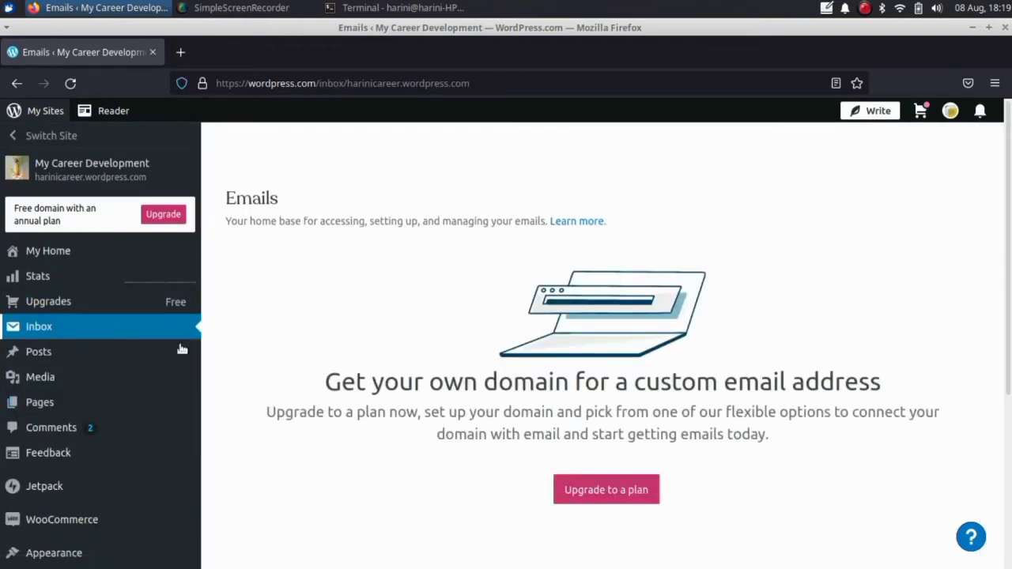
scroll(445, 402, down, 1)
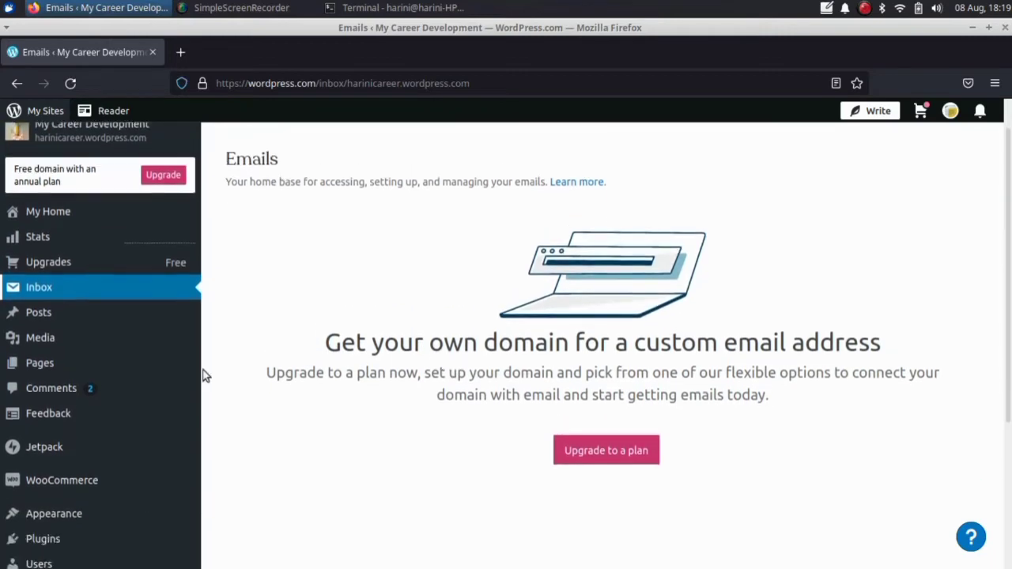
scroll(203, 376, up, 1)
Open the site's Posts and look through the whole list of published posts.
click(38, 355)
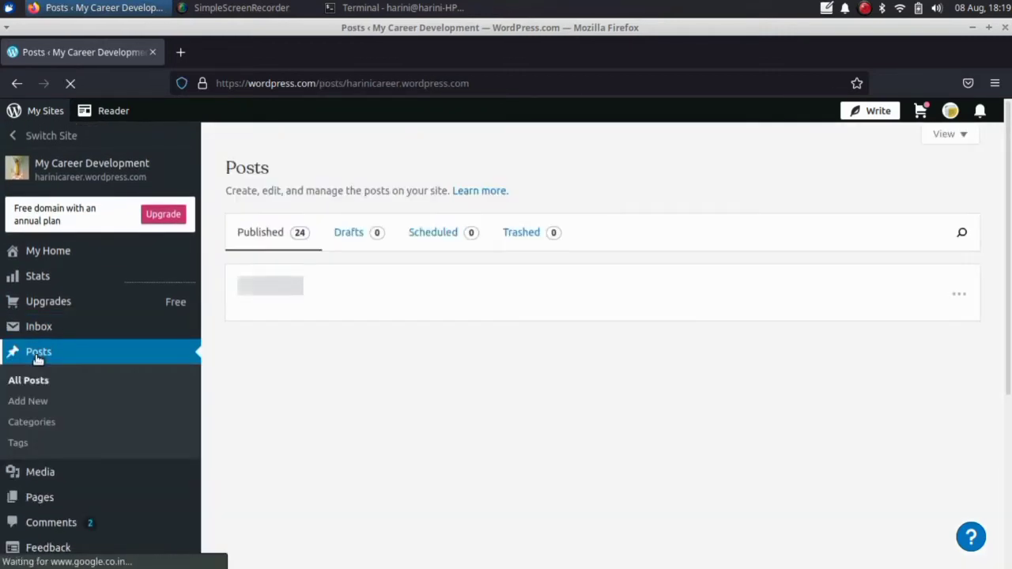
scroll(373, 396, down, 10)
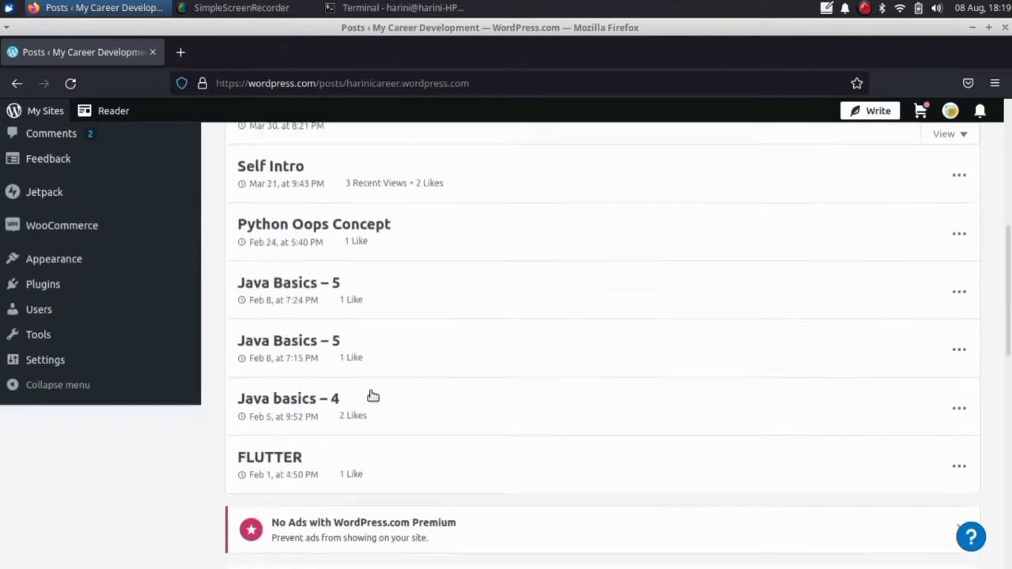
scroll(372, 391, down, 18)
scroll(359, 364, up, 13)
scroll(357, 358, up, 12)
scroll(308, 331, down, 2)
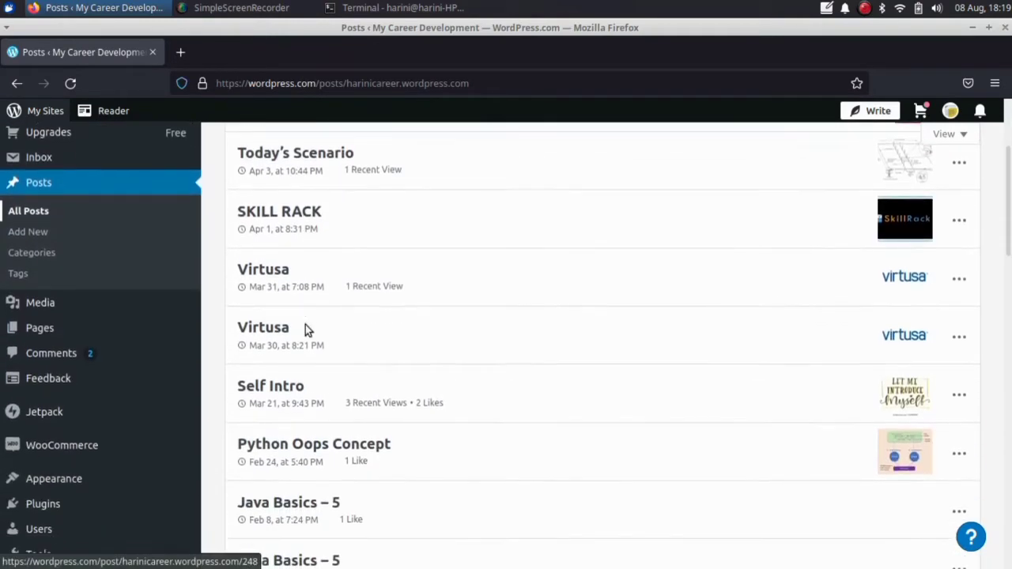
scroll(545, 283, up, 5)
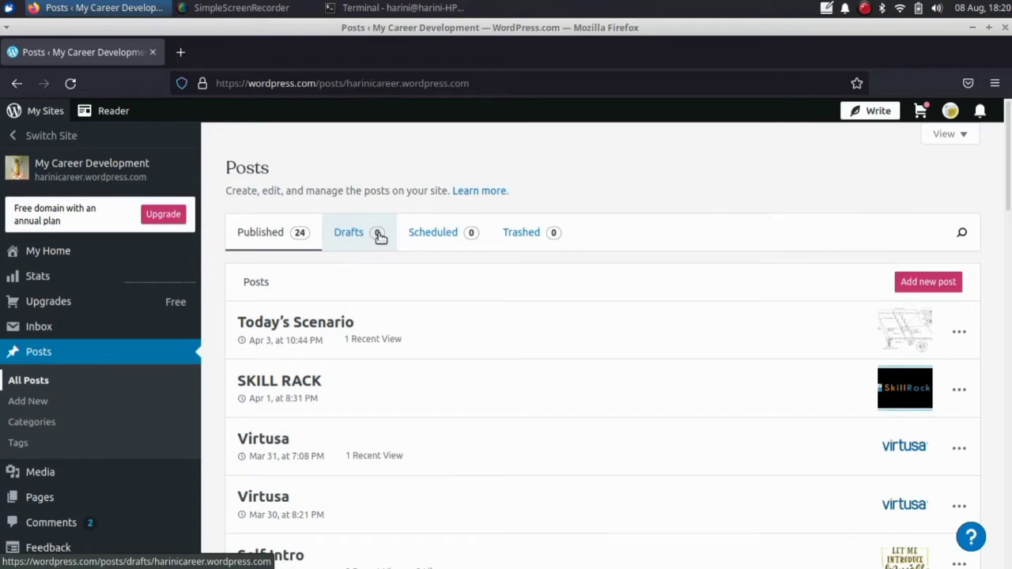
Check the Drafts, Scheduled and Trashed post lists, ending back on the Published list.
click(380, 237)
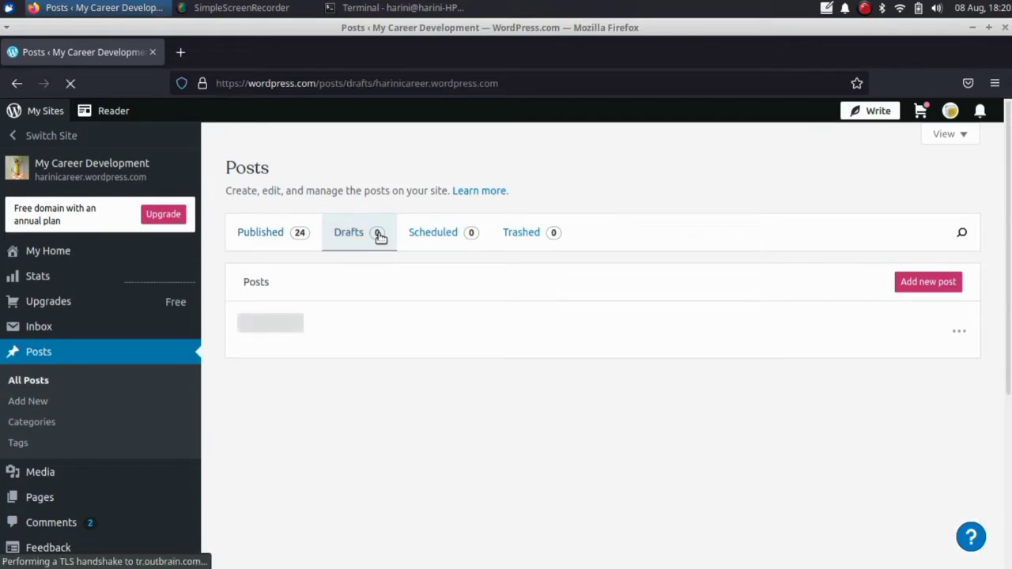
click(427, 238)
click(526, 235)
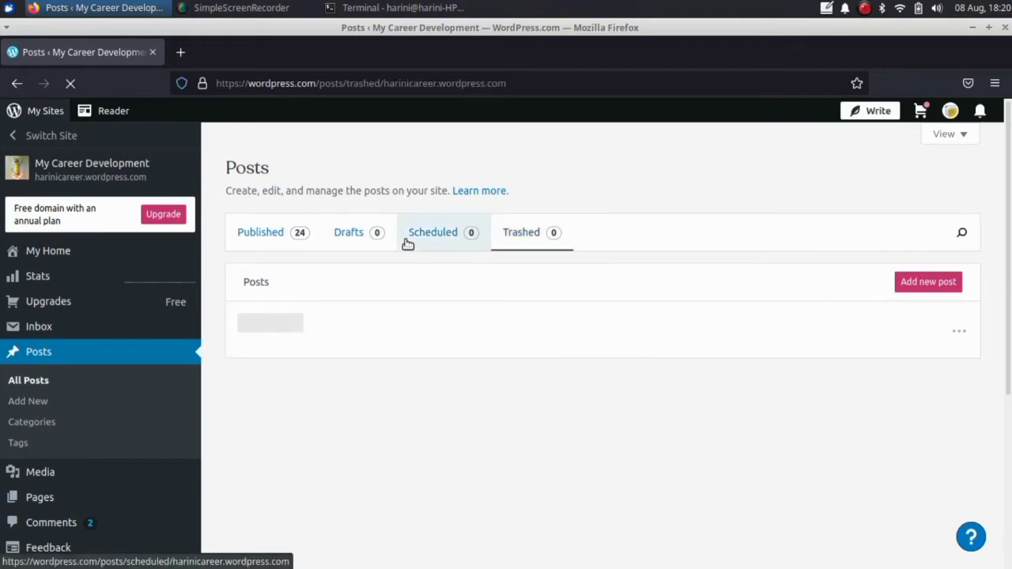
click(295, 237)
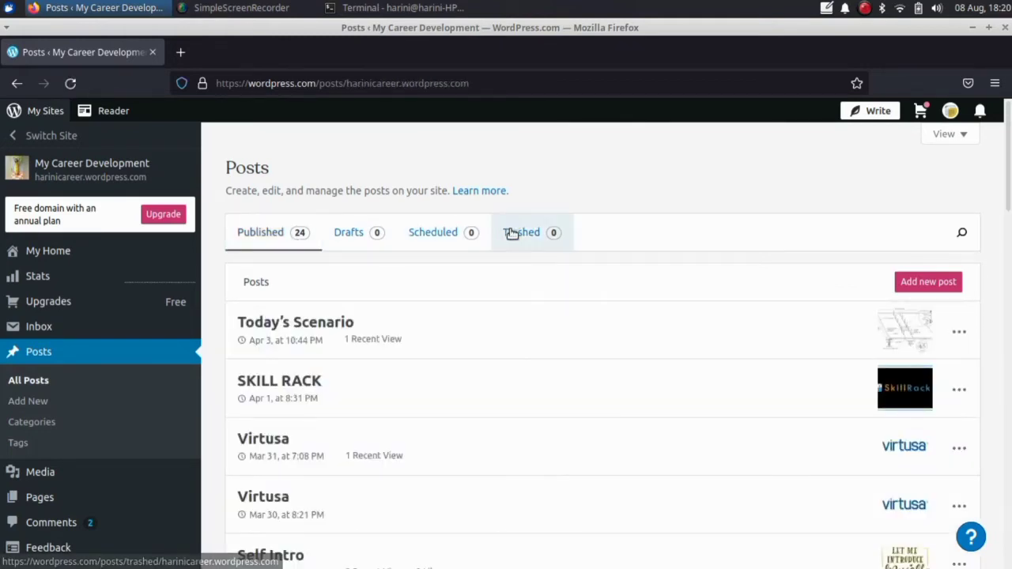
Start a new post and give it the title "Python Language".
click(41, 403)
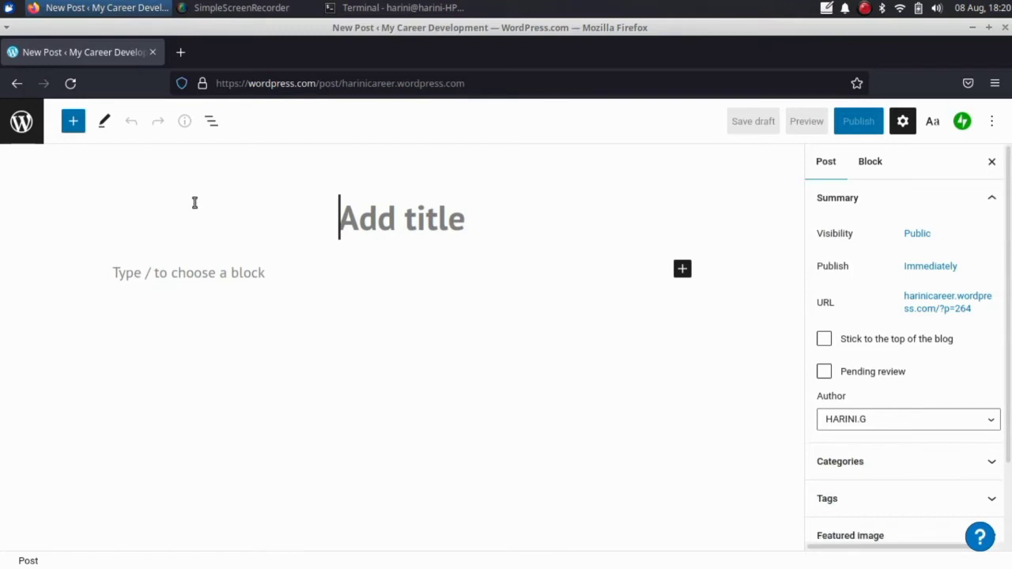
text(P)
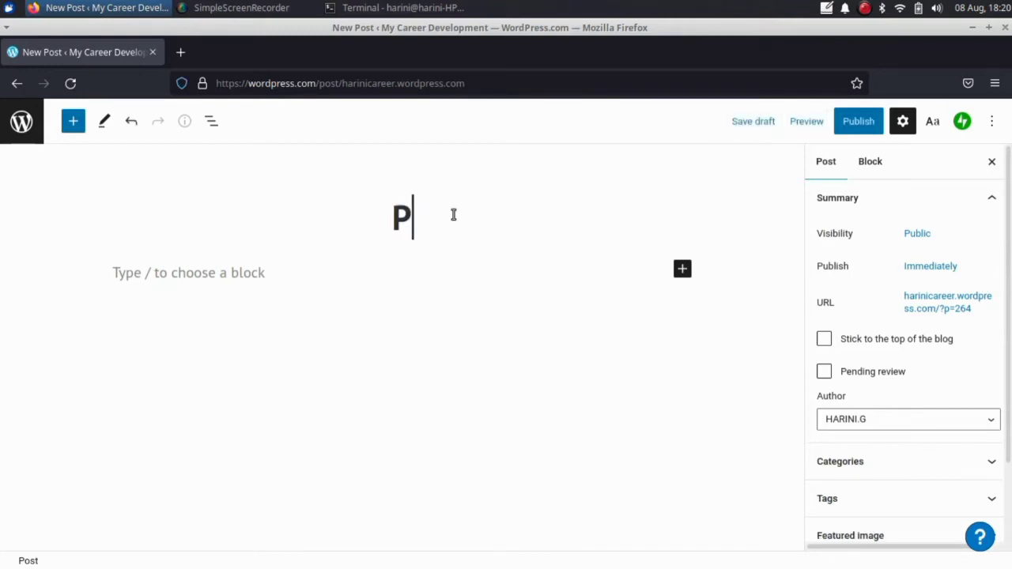
text(ython Language)
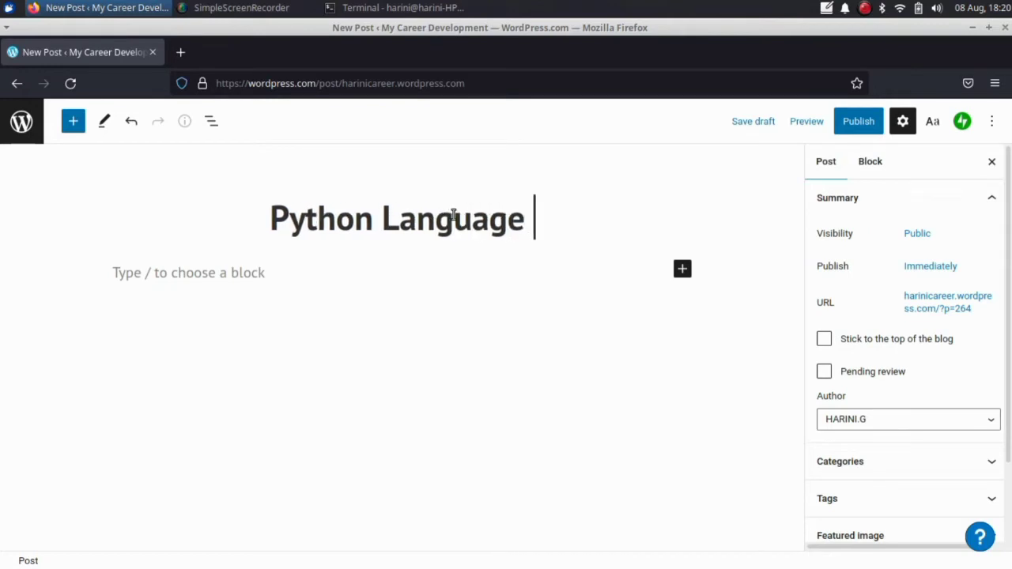
Write the opening paragraph "Python is a high level object oriented language" beneath the post title.
click(365, 278)
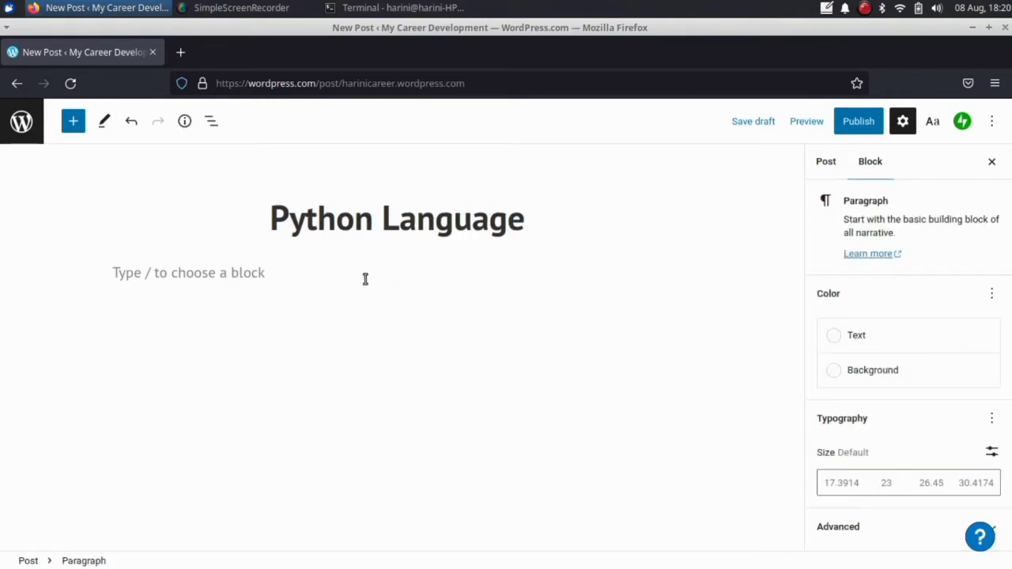
text(Da)
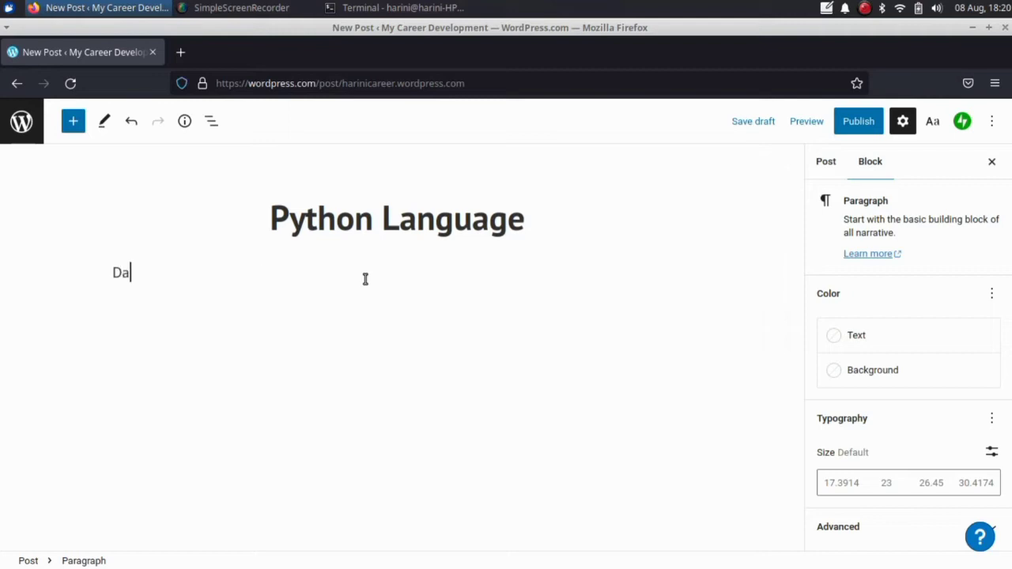
text(ta)
key(BackSpace)
key(BackSpace)
key(BackSpace)
key(BackSpace)
text(Pyt)
text(hon is a h)
text(igh leve)
text(l orie)
key(BackSpace)
key(BackSpace)
key(BackSpace)
text(bjec)
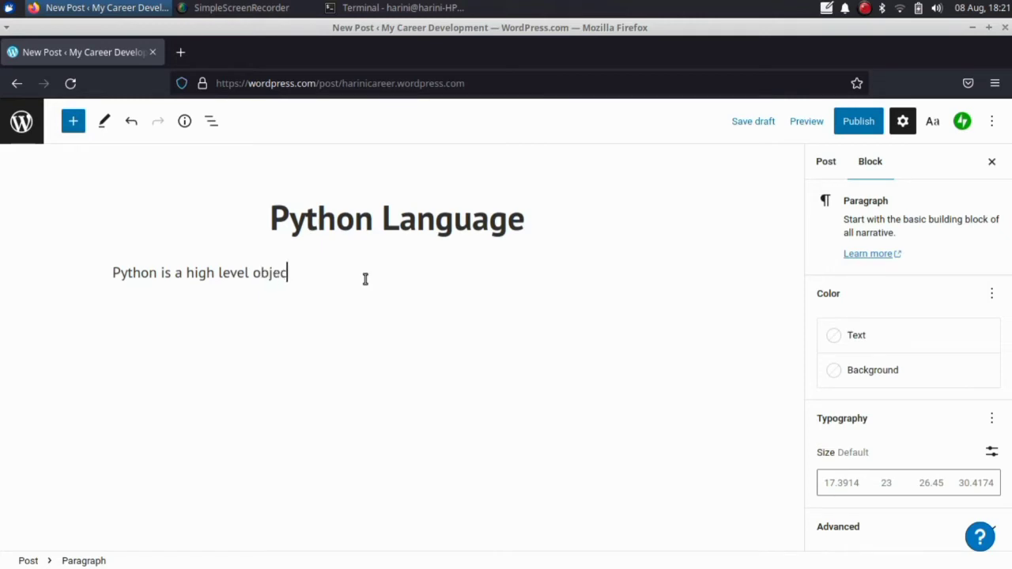
text(ientes)
key(BackSpace)
key(BackSpace)
text(d language)
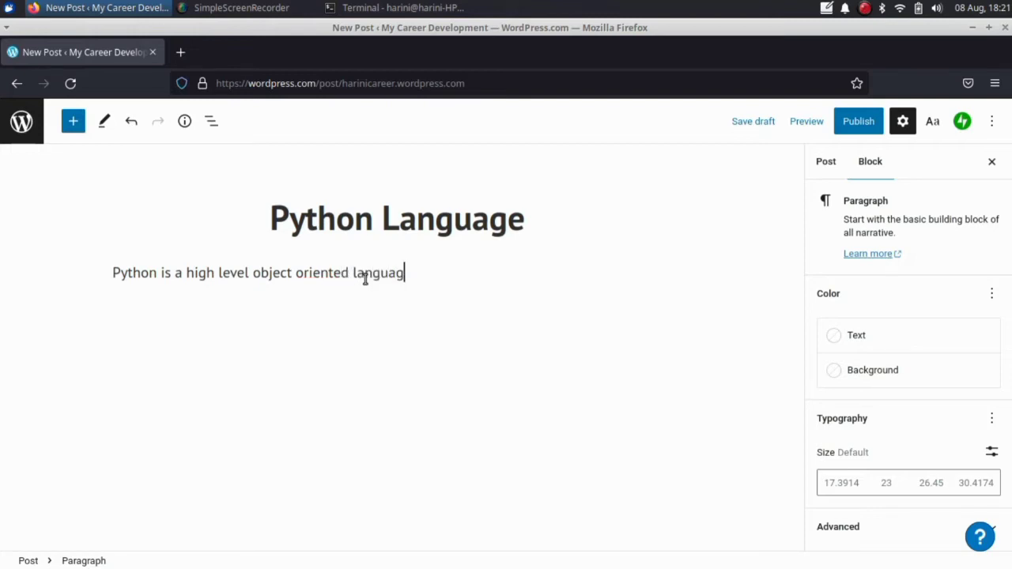
Add a second paragraph reading "Data Types:" and start an empty paragraph below it.
key(Return)
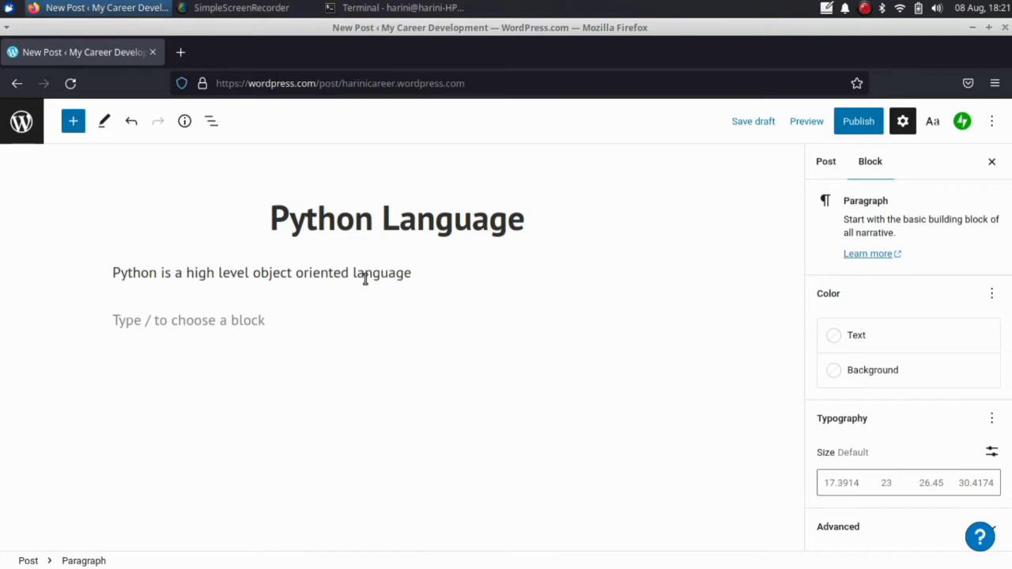
text(DTa)
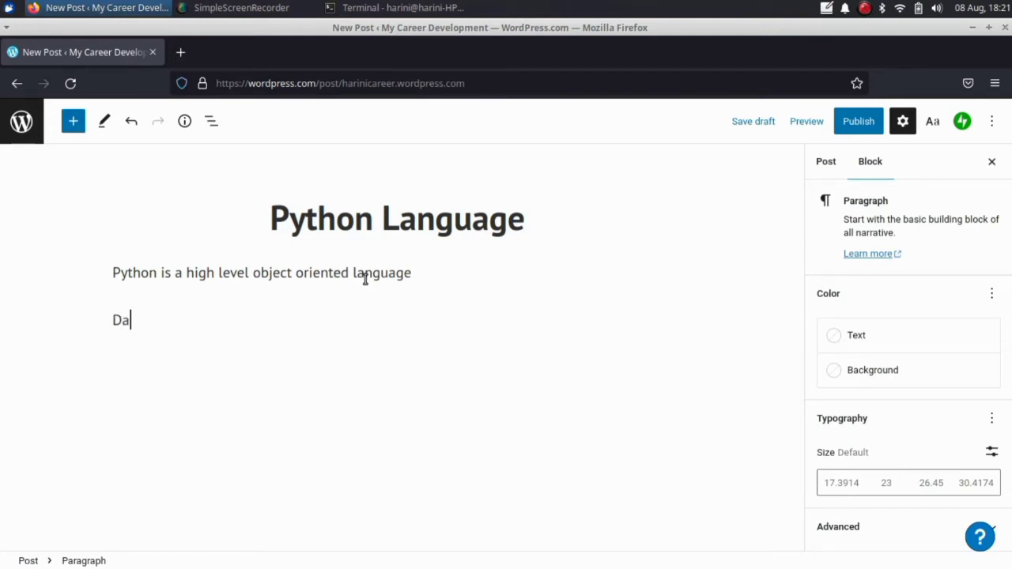
text(ta Types:)
key(Return)
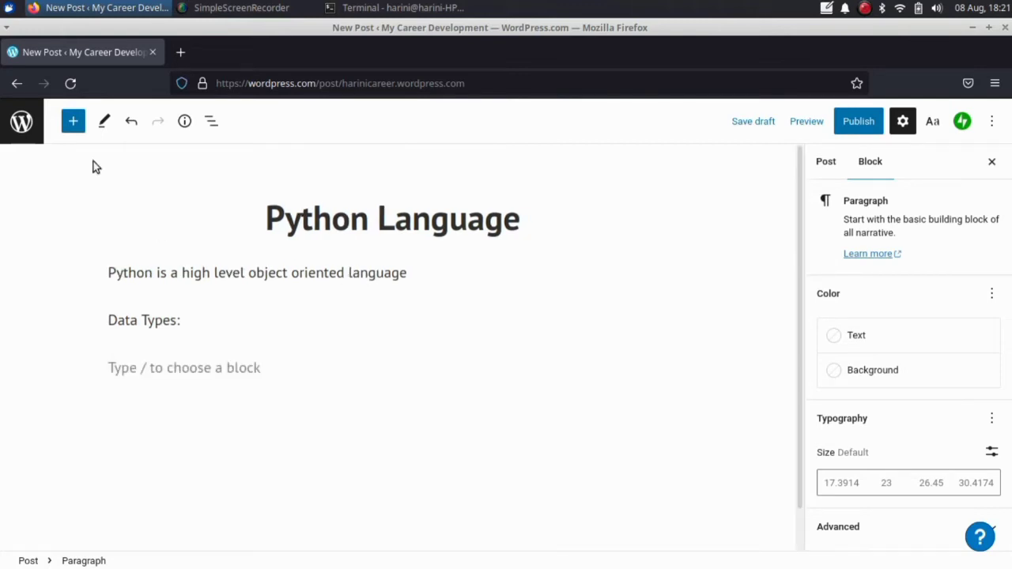
Insert a List block below "Data Types:" and enter the bullet items "Integer" and "String" in order.
click(73, 123)
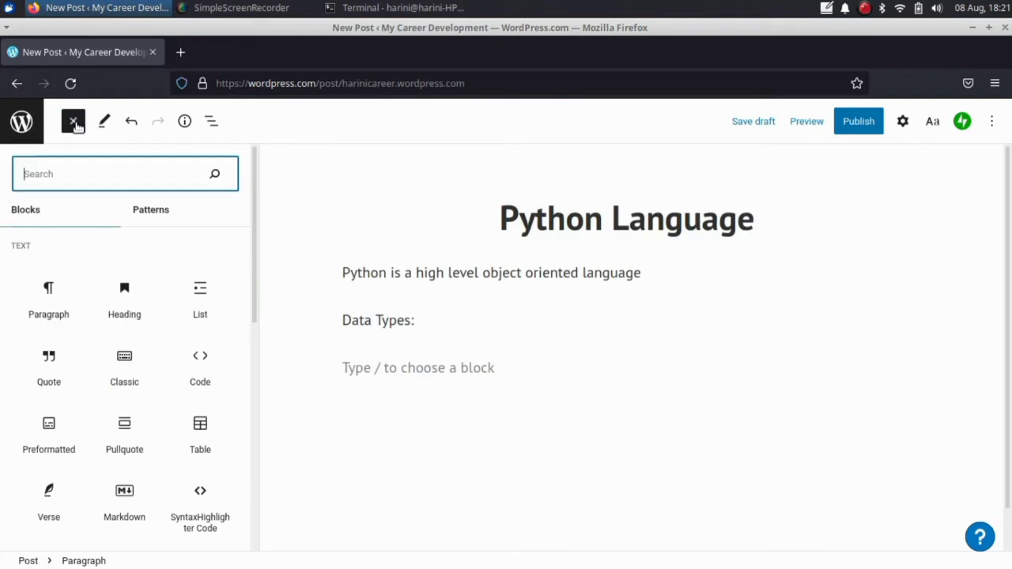
click(74, 123)
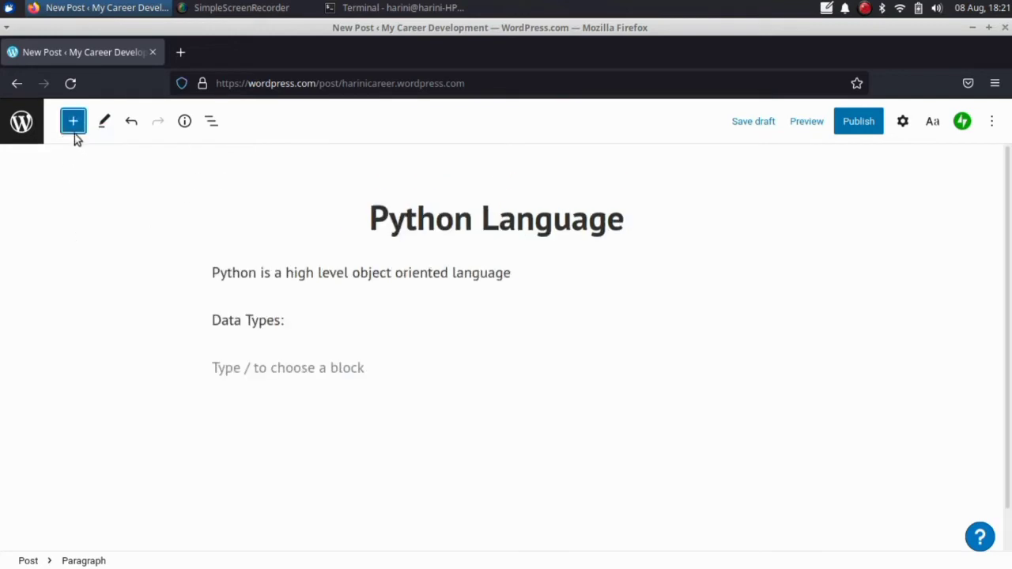
click(74, 122)
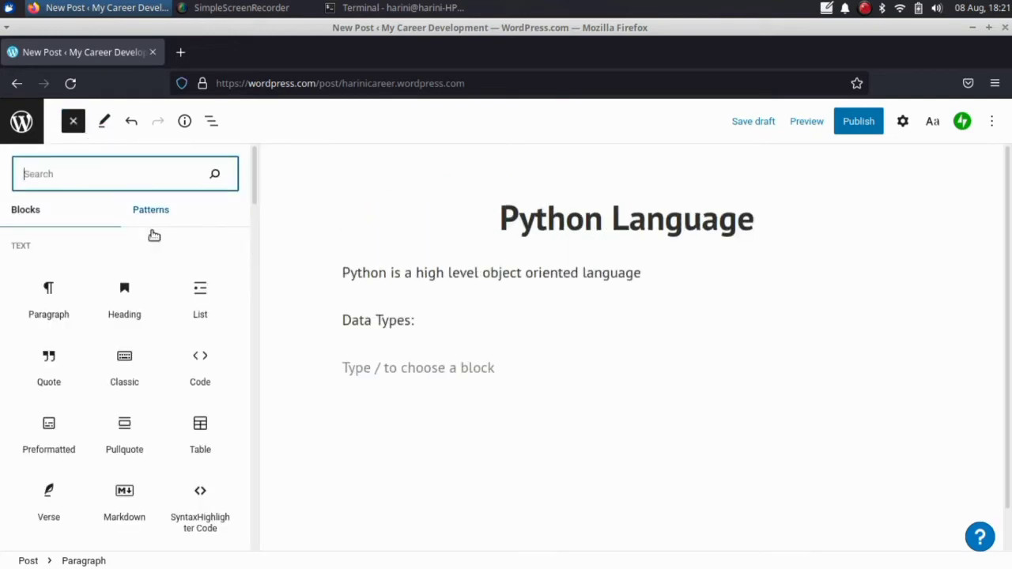
drag(254, 158, 282, 150)
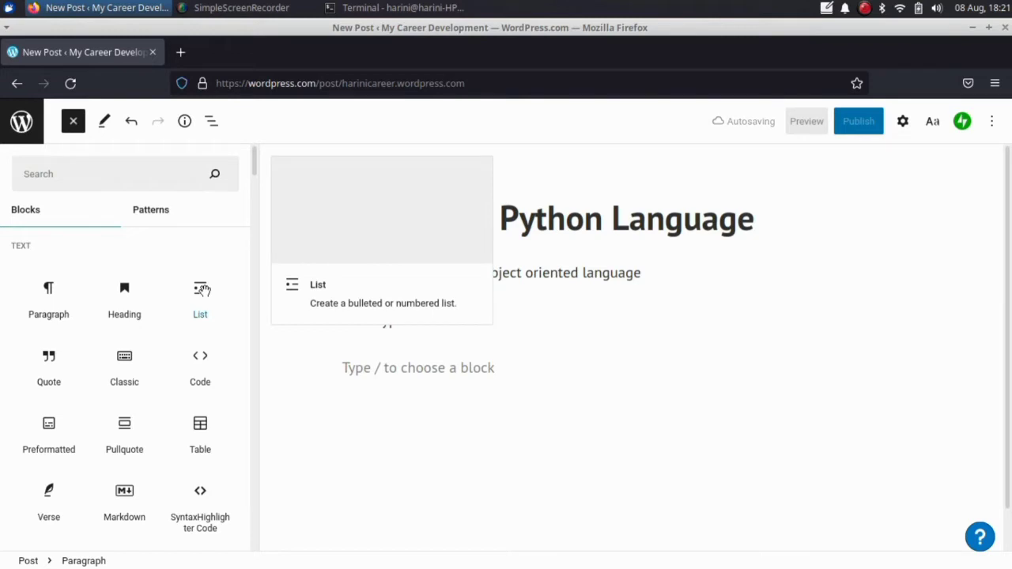
click(203, 291)
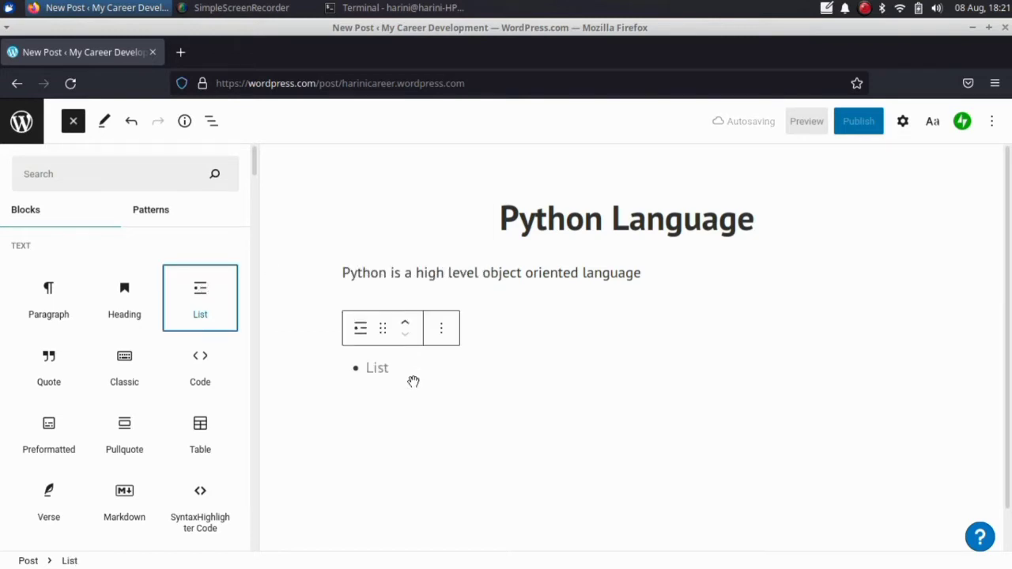
click(388, 424)
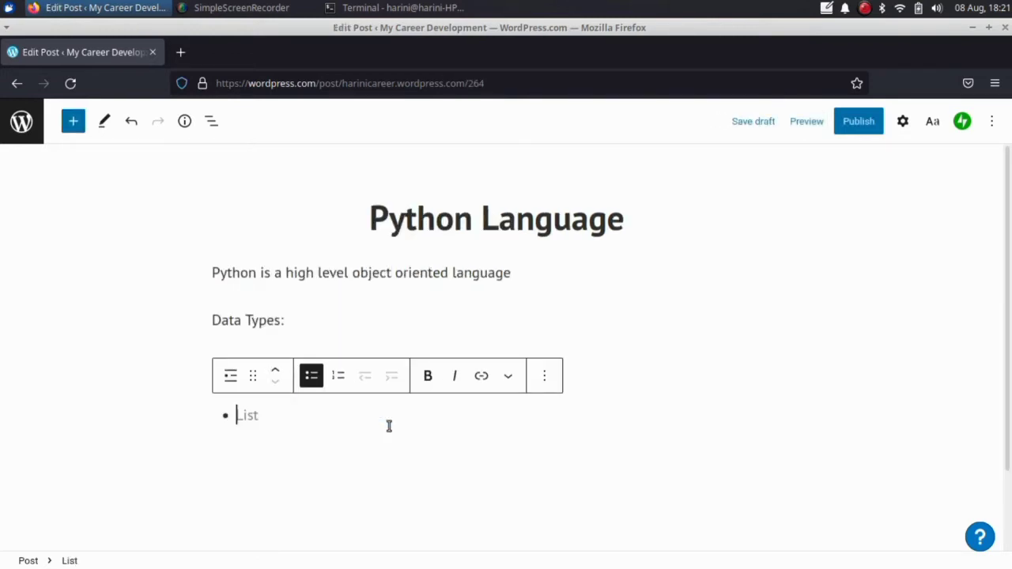
text(String)
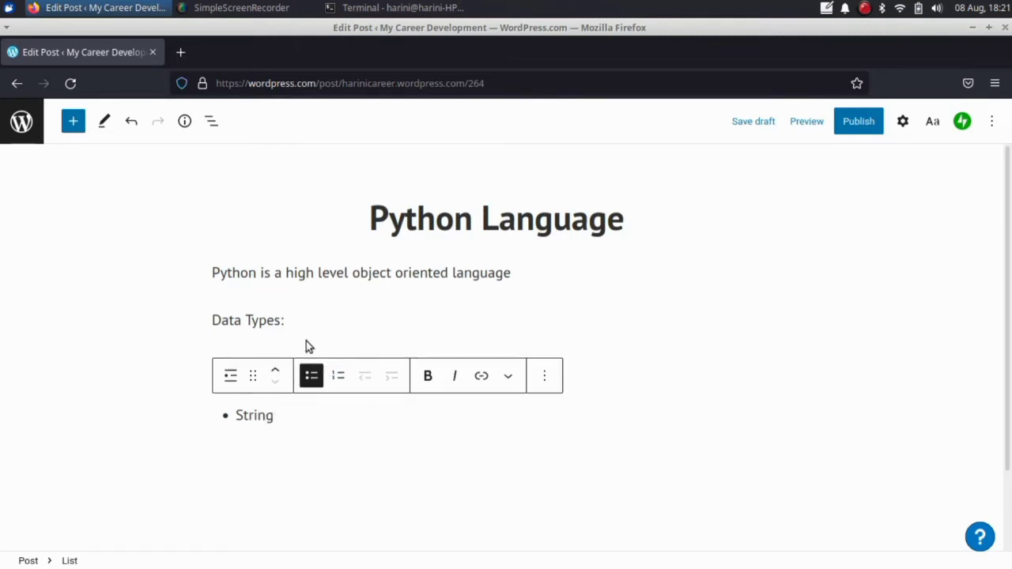
click(287, 357)
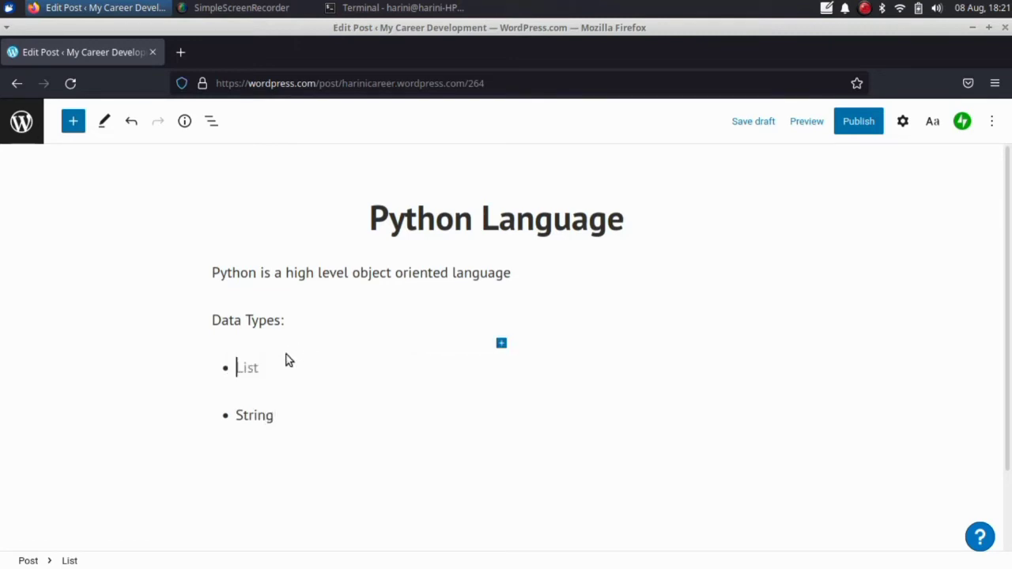
text(l)
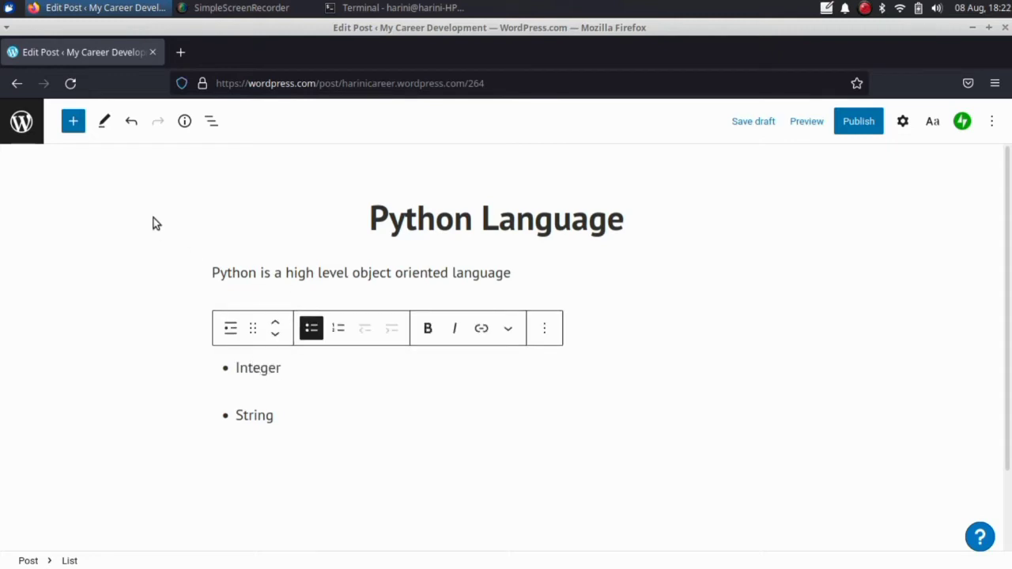
Insert an empty Paragraph block between the "Integer" and "String" bullets.
click(73, 126)
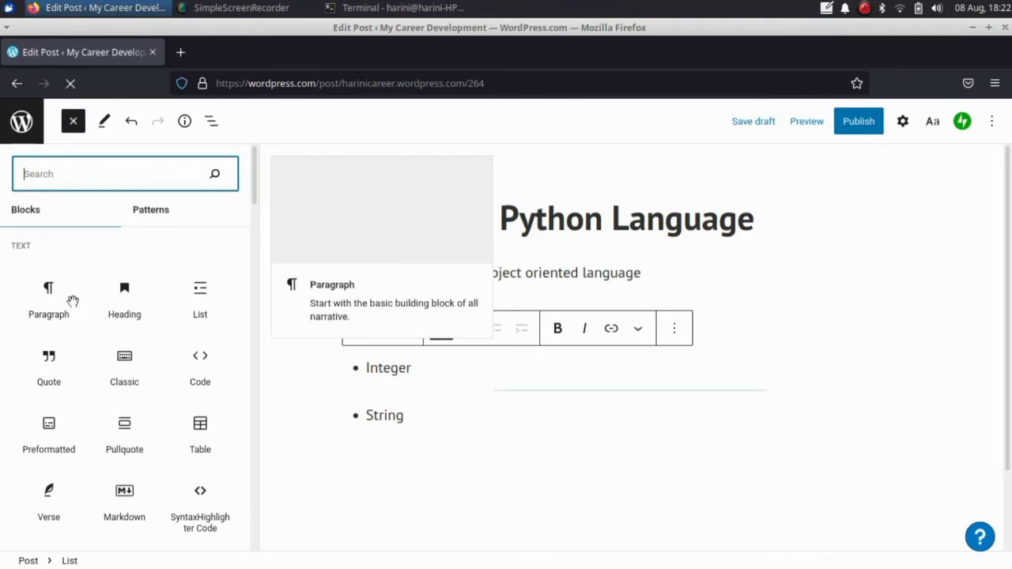
click(48, 291)
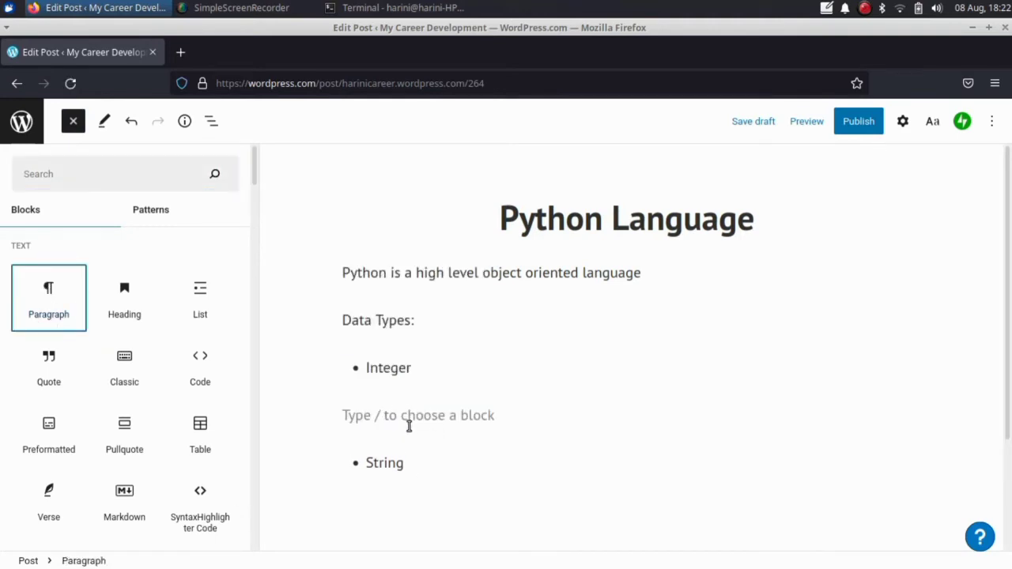
click(410, 427)
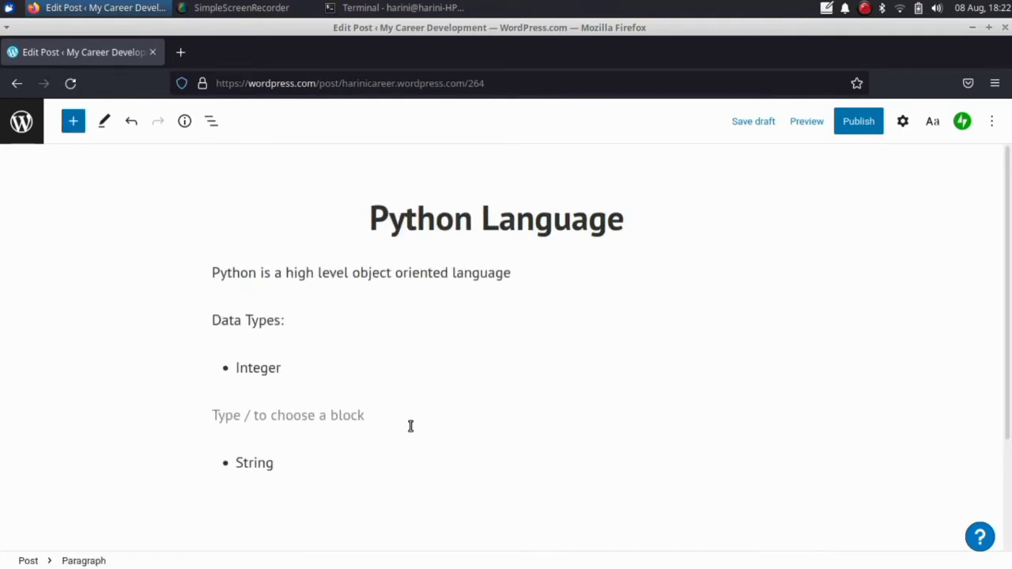
text(ck;';)
key(Return)
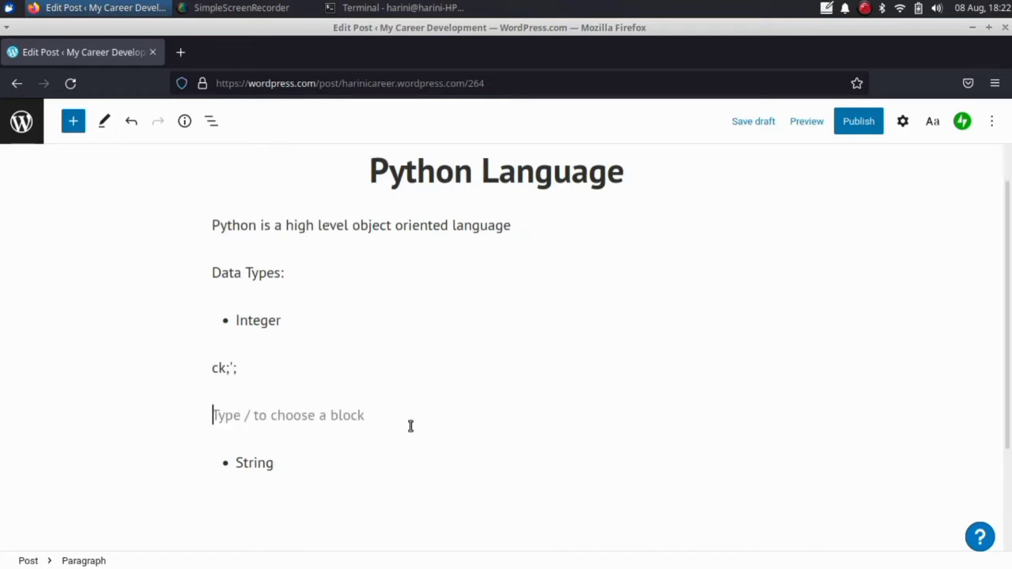
text(\)
key(BackSpace)
key(BackSpace)
key(BackSpace)
key(BackSpace)
key(BackSpace)
key(BackSpace)
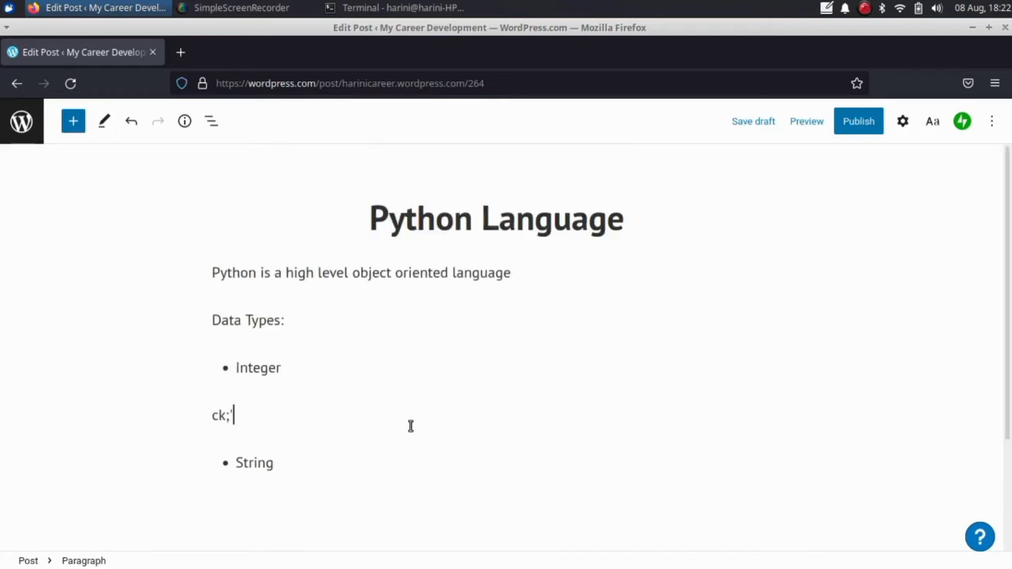
key(BackSpace)
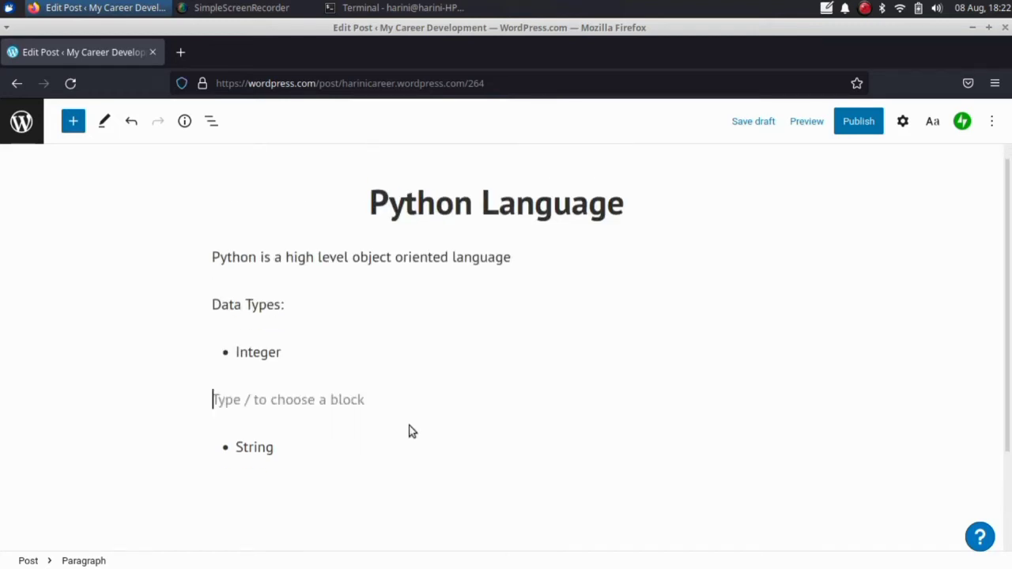
Insert an Image block directly after the opening paragraph and open its field for inserting the image from a URL.
click(551, 260)
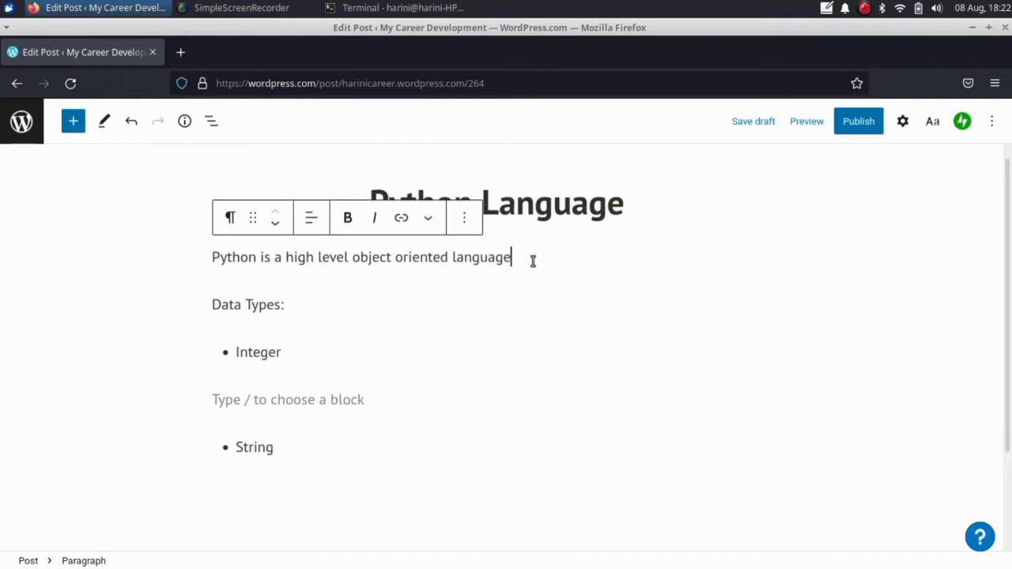
key(Return)
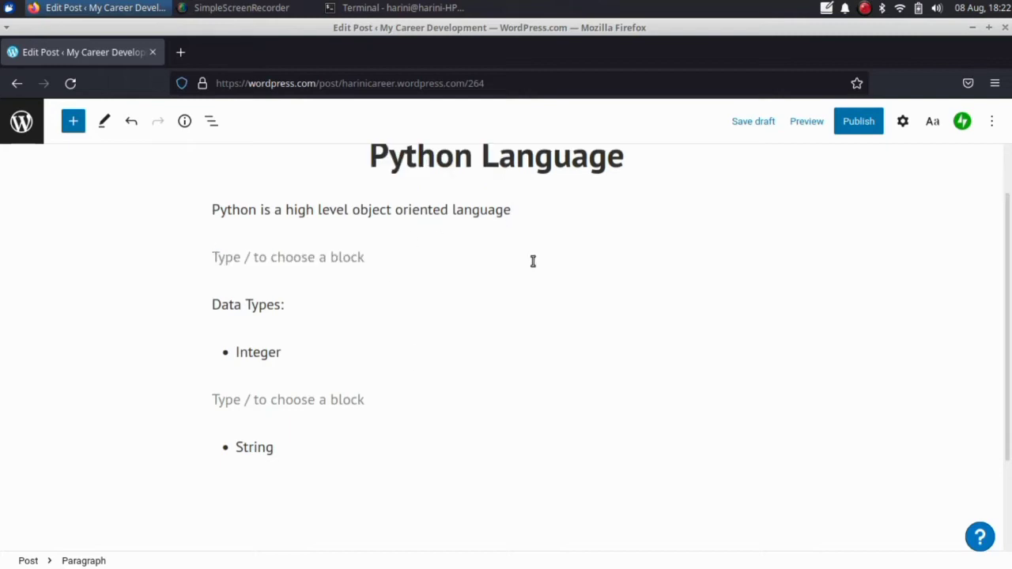
key(BackSpace)
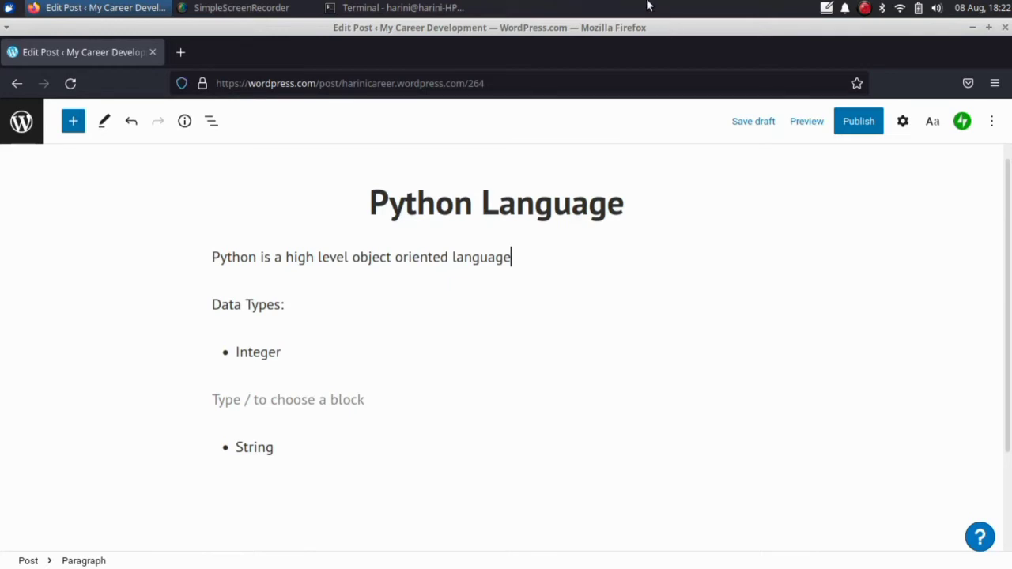
click(73, 121)
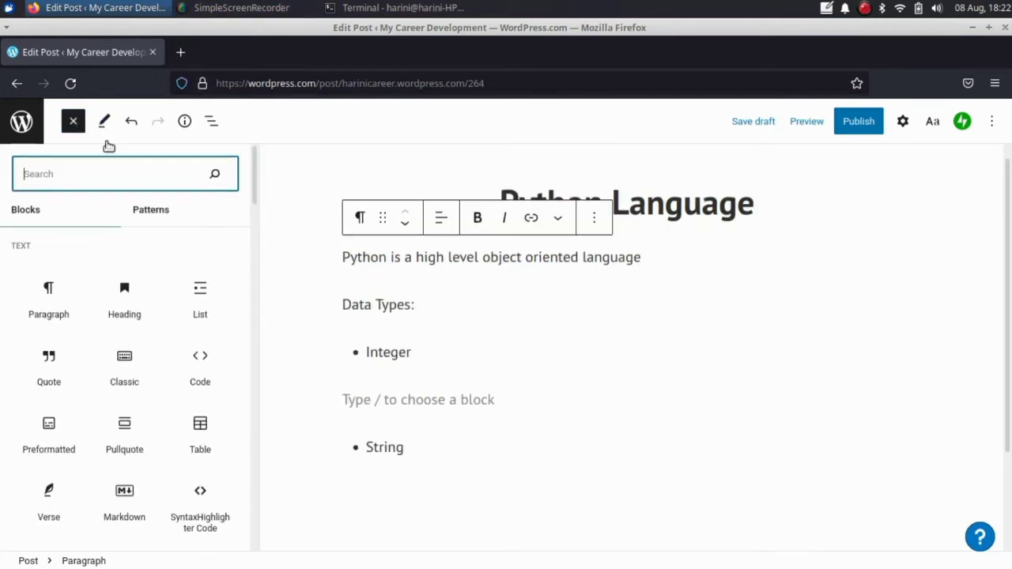
drag(255, 158, 260, 187)
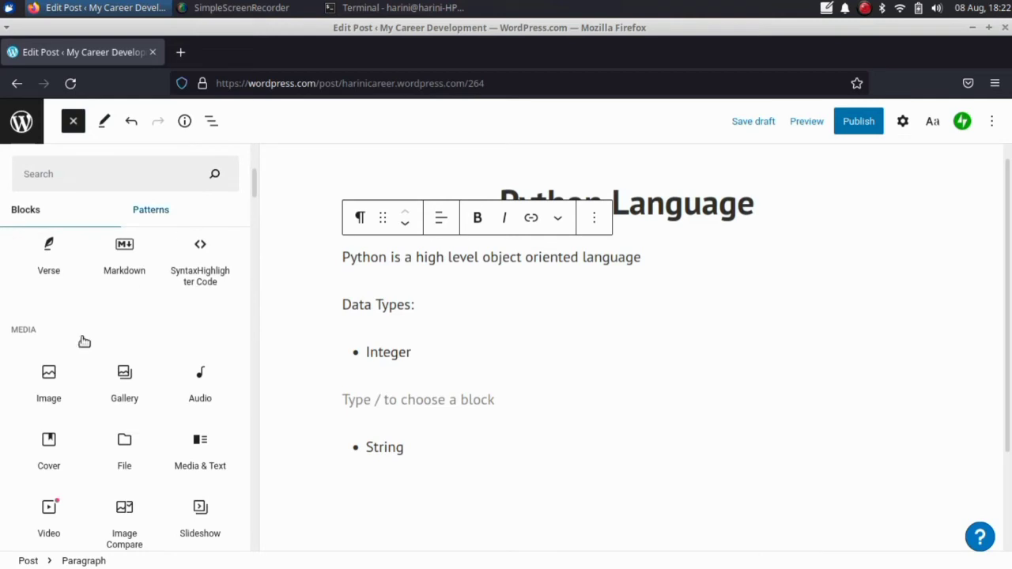
click(52, 375)
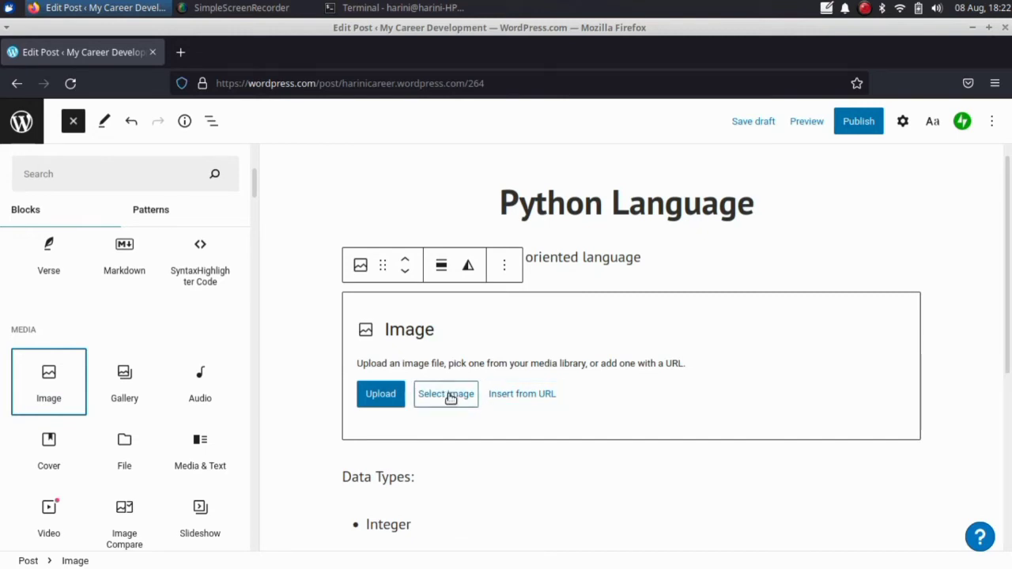
click(516, 394)
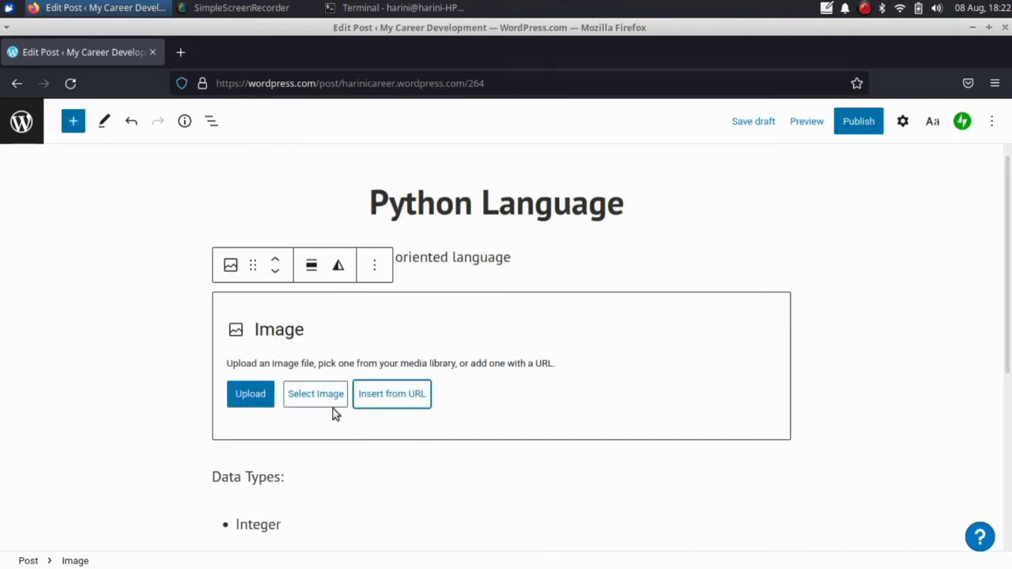
click(390, 398)
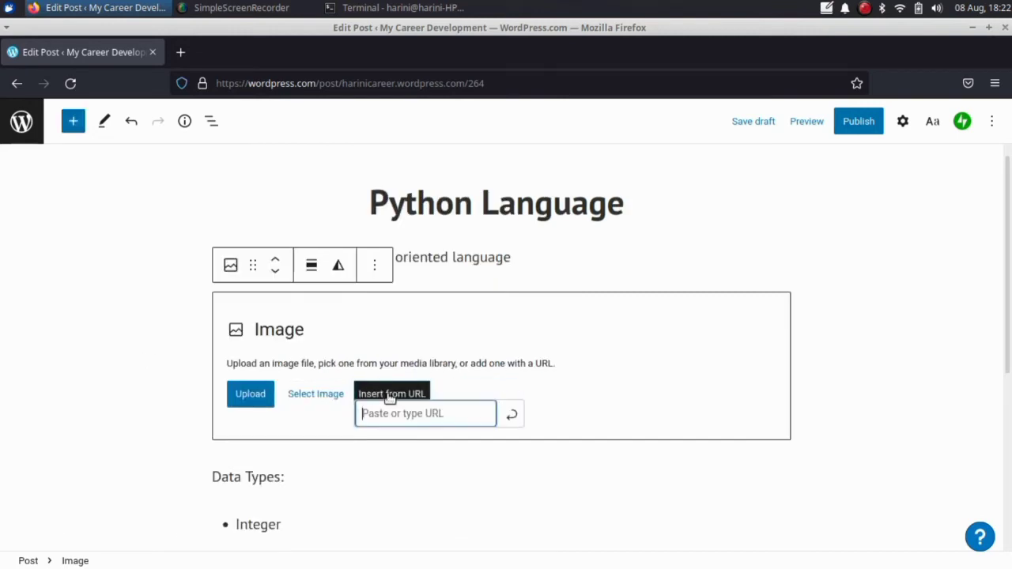
Search the web for "image" in a new browser tab.
click(180, 52)
click(225, 83)
text(image)
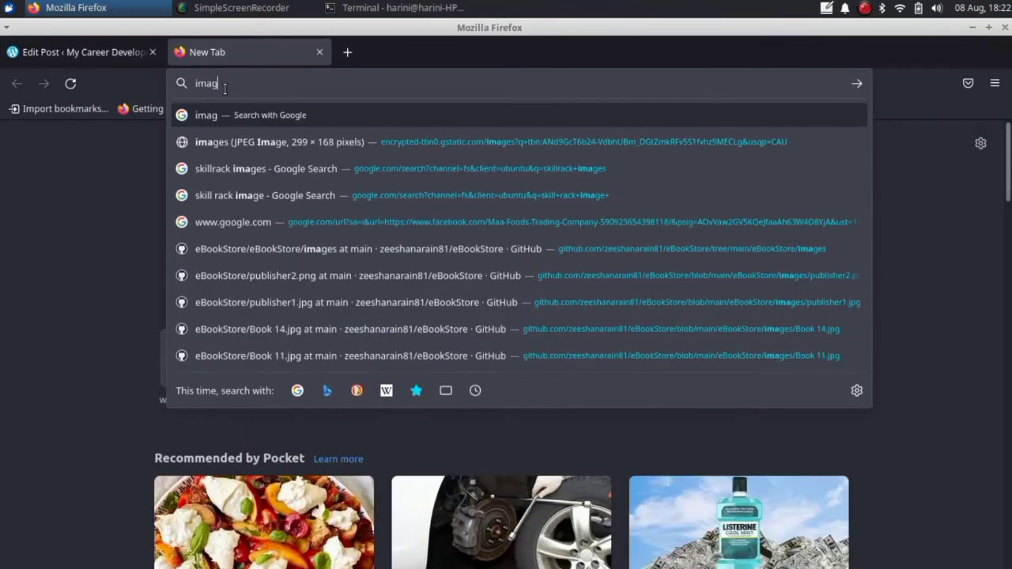
key(Return)
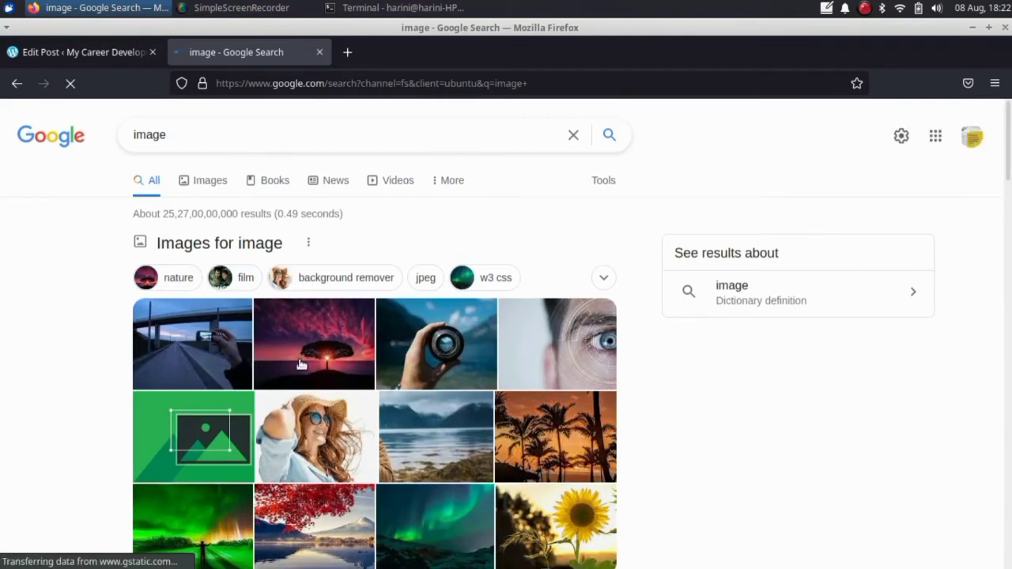
Copy the image link of the enlarged Pixabay tree-at-sunset picture and return to the post's image URL field.
right_click(300, 362)
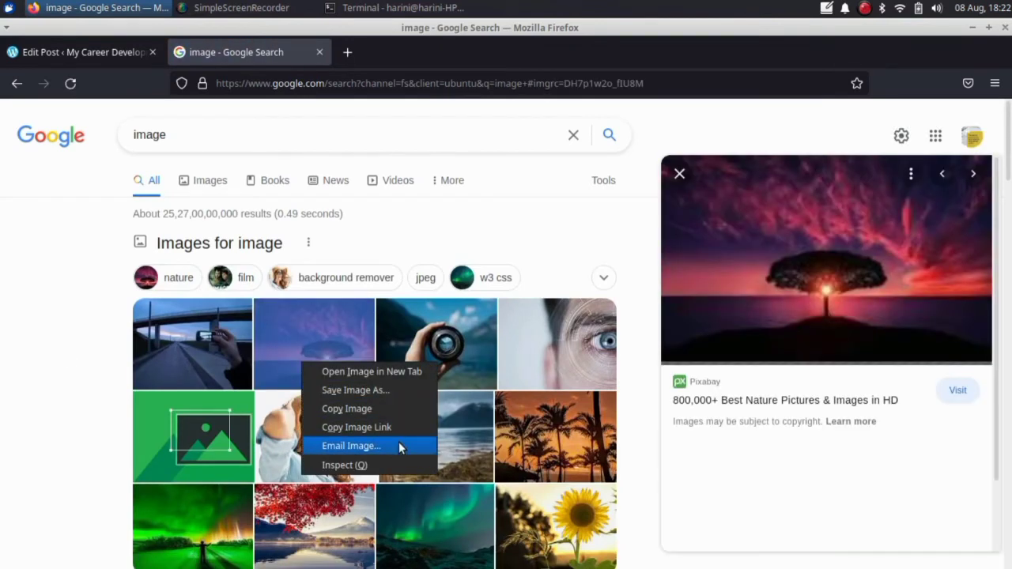
click(732, 267)
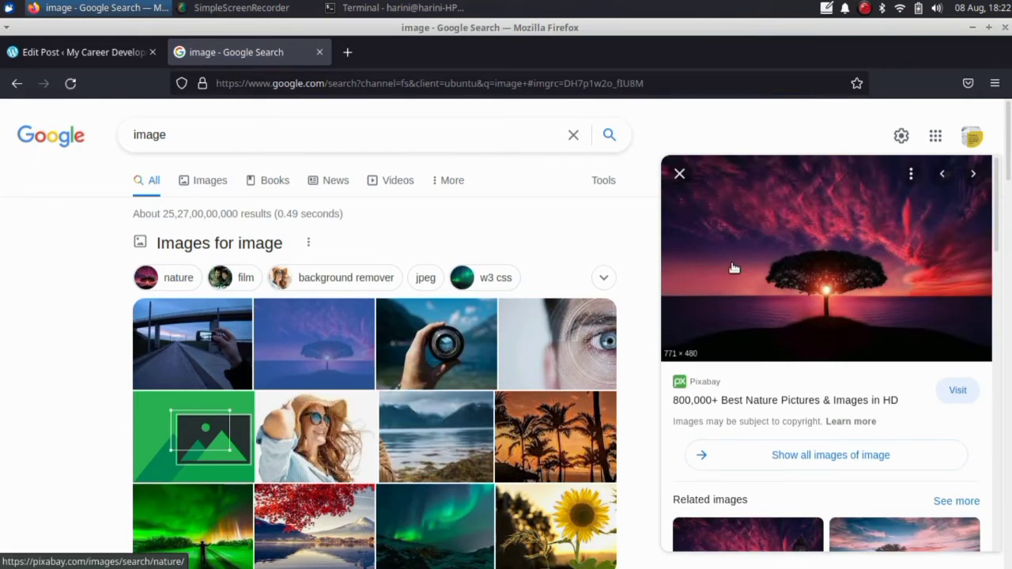
right_click(733, 268)
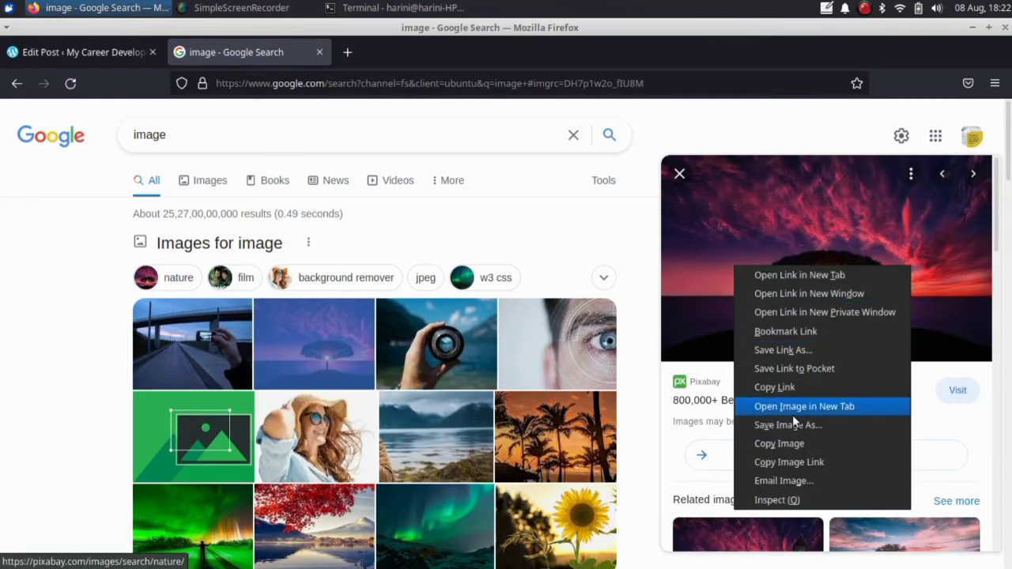
click(825, 462)
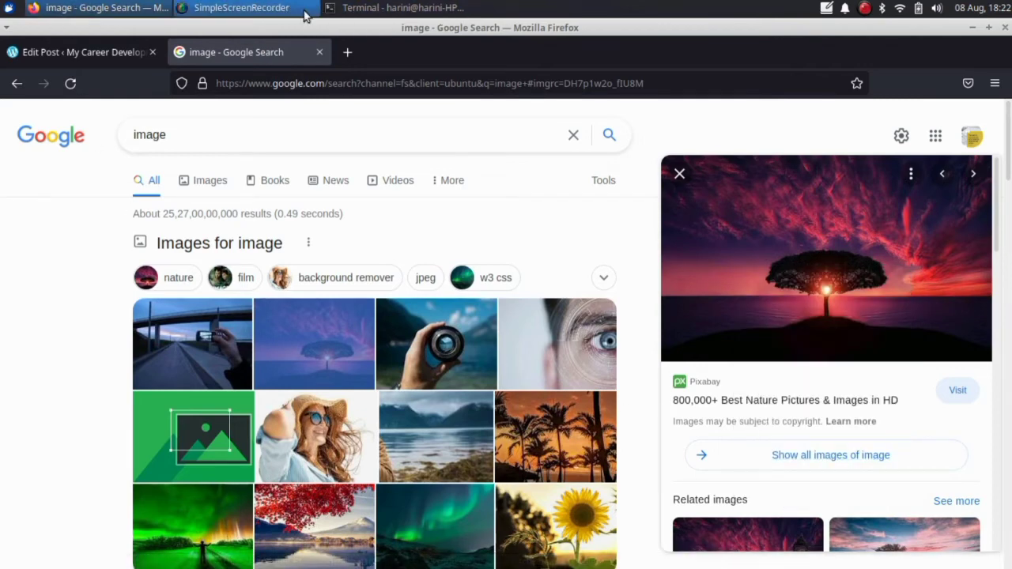
click(127, 54)
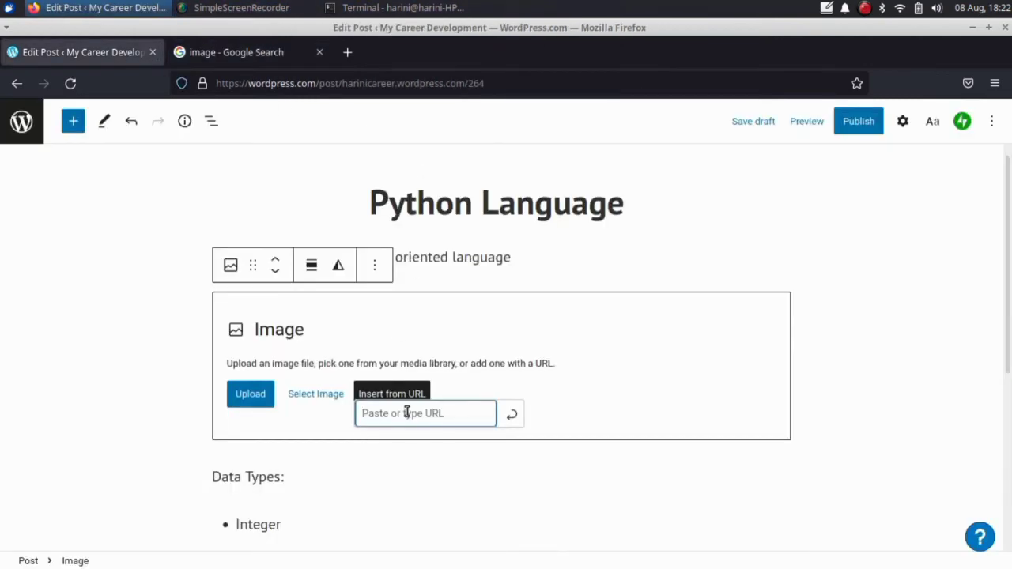
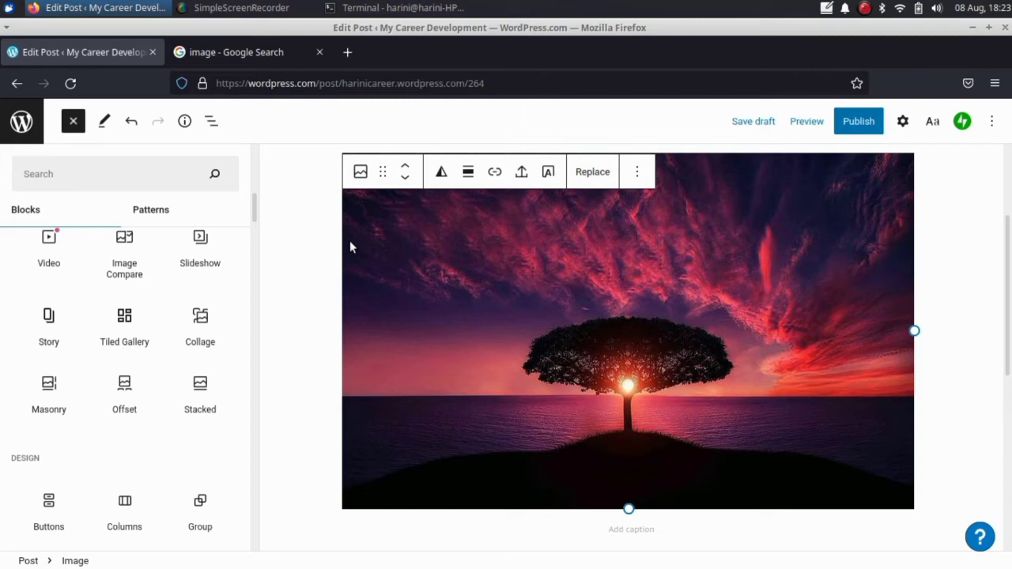
Insert a Video block directly below the sunset tree image.
click(48, 260)
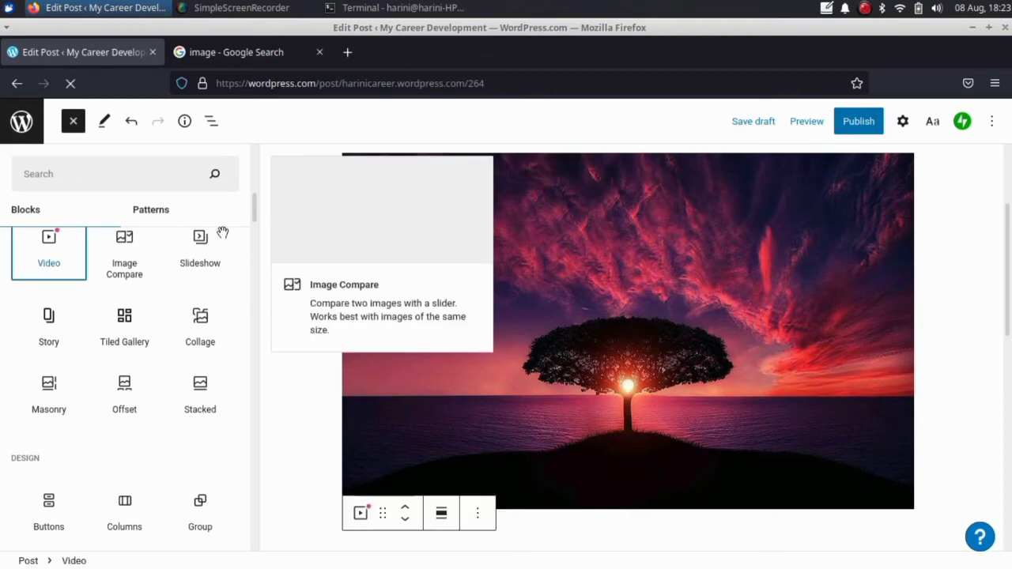
scroll(504, 305, up, 2)
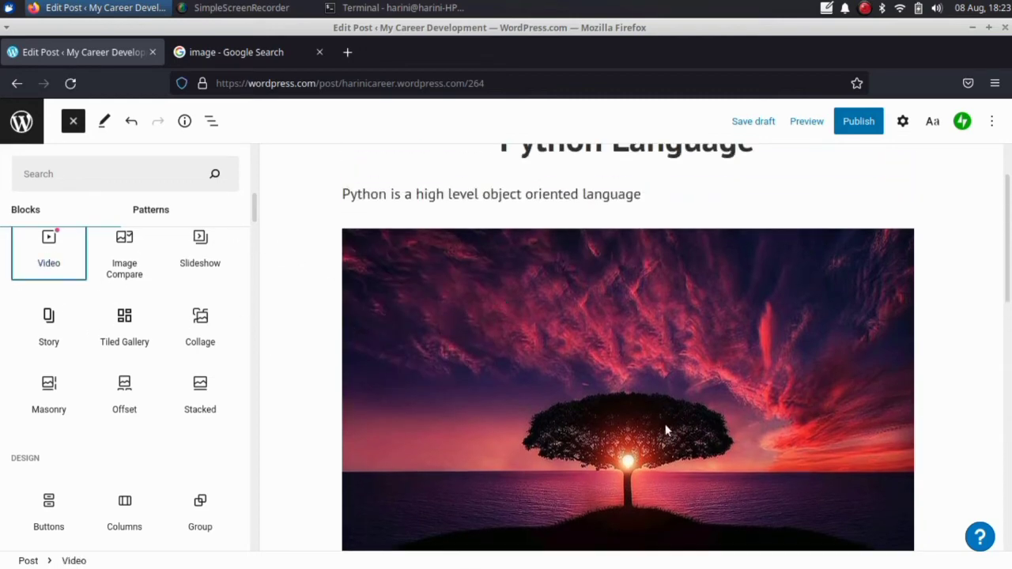
scroll(640, 392, down, 8)
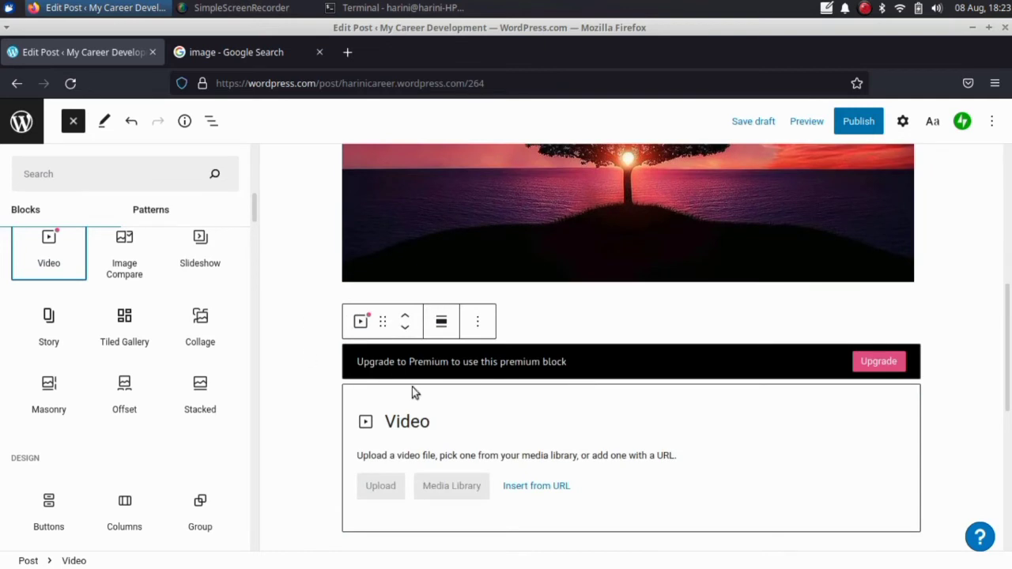
click(534, 486)
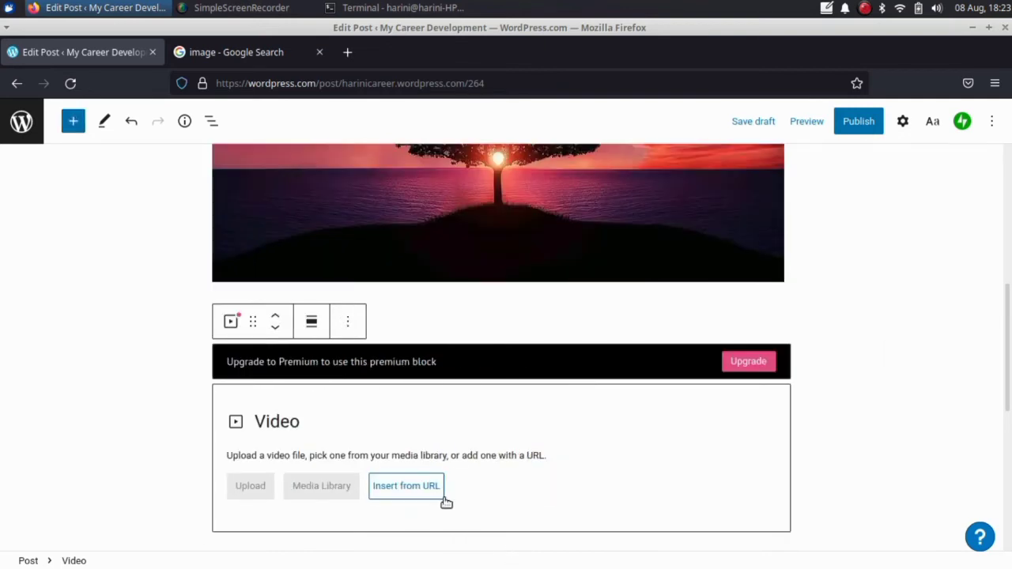
click(431, 489)
text(www.telusko.com)
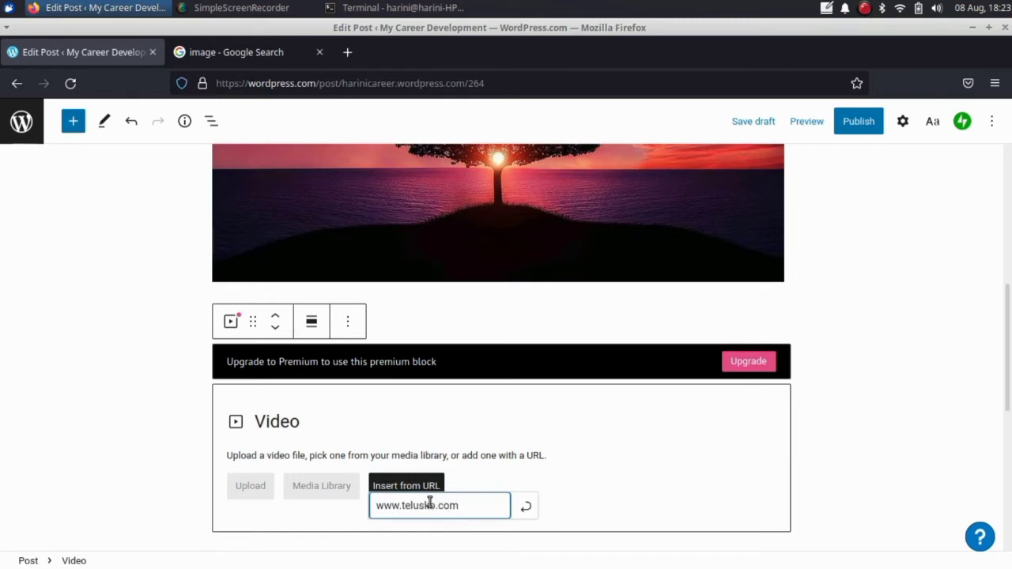
key(Return)
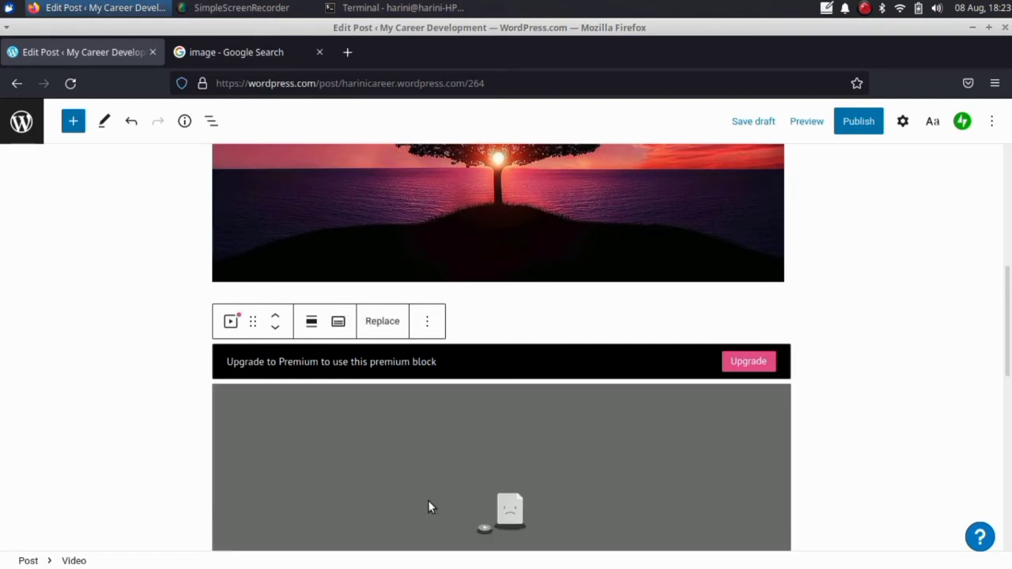
scroll(461, 492, down, 3)
scroll(469, 495, up, 5)
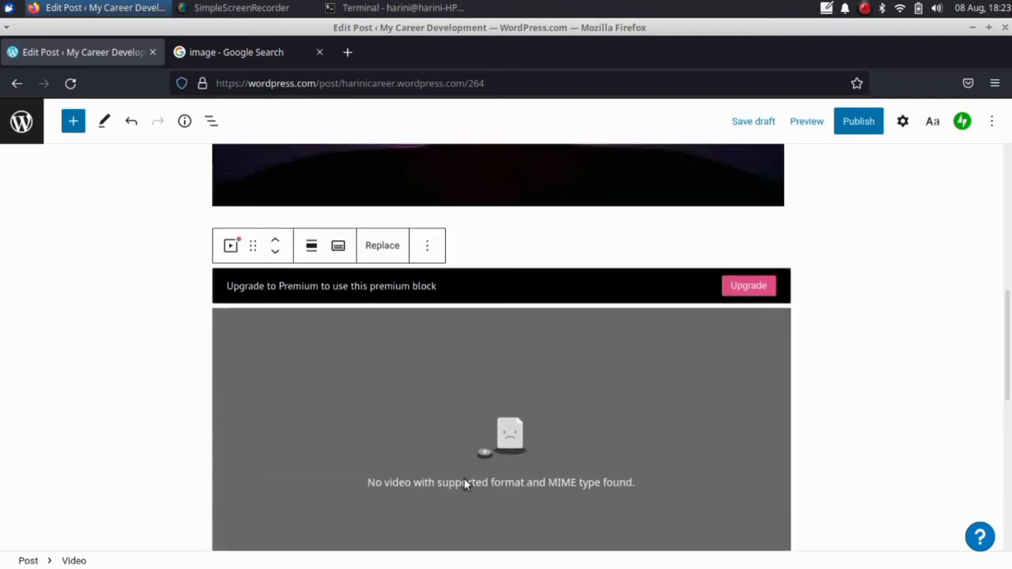
Open the Video block's current media URL for editing.
click(420, 333)
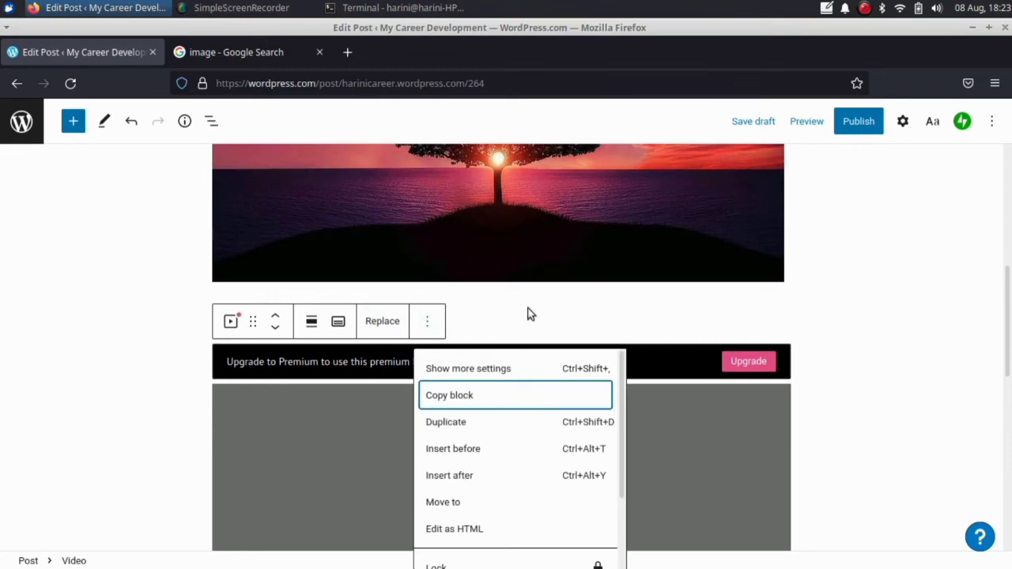
click(958, 350)
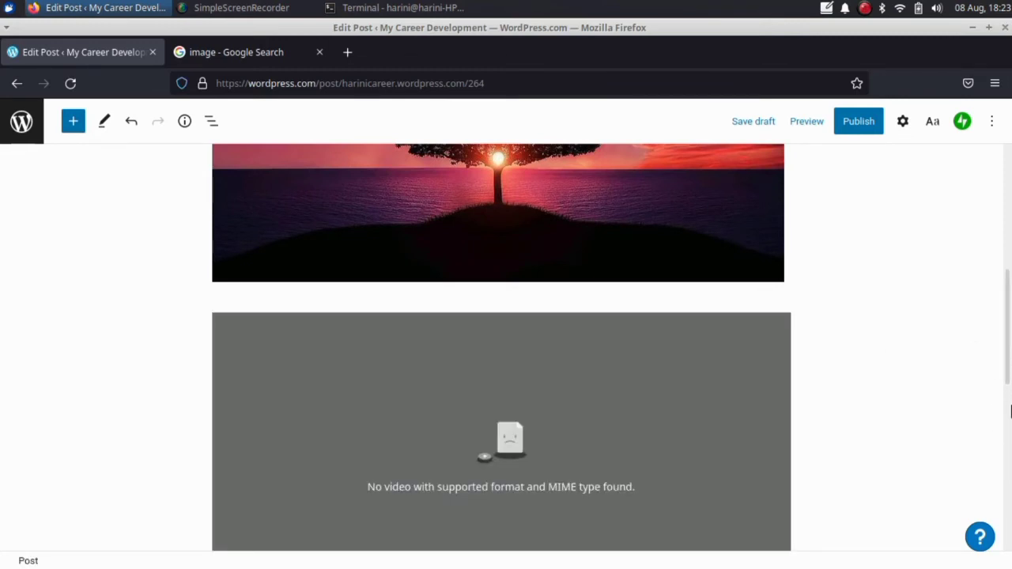
right_click(674, 459)
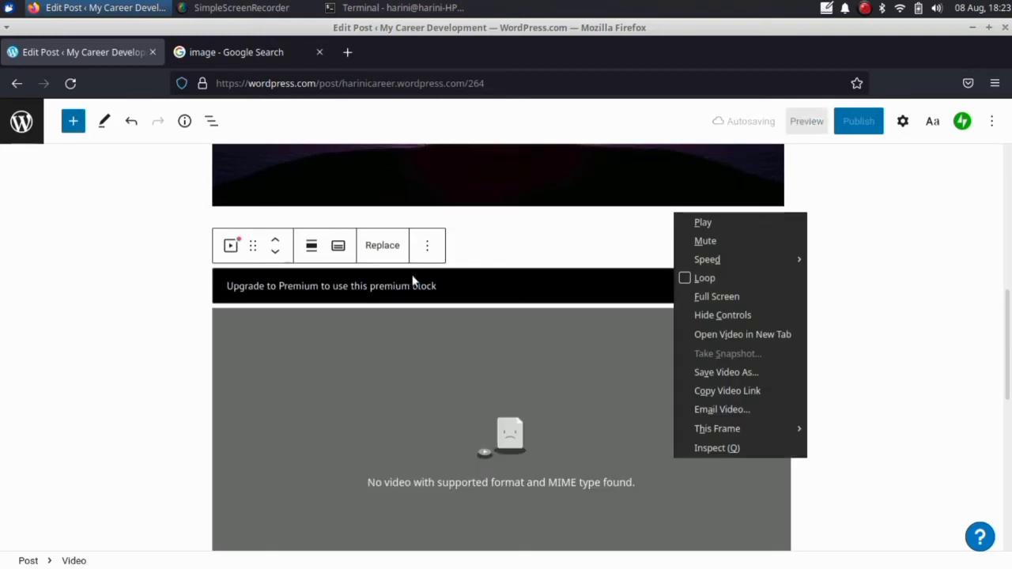
click(433, 247)
click(387, 246)
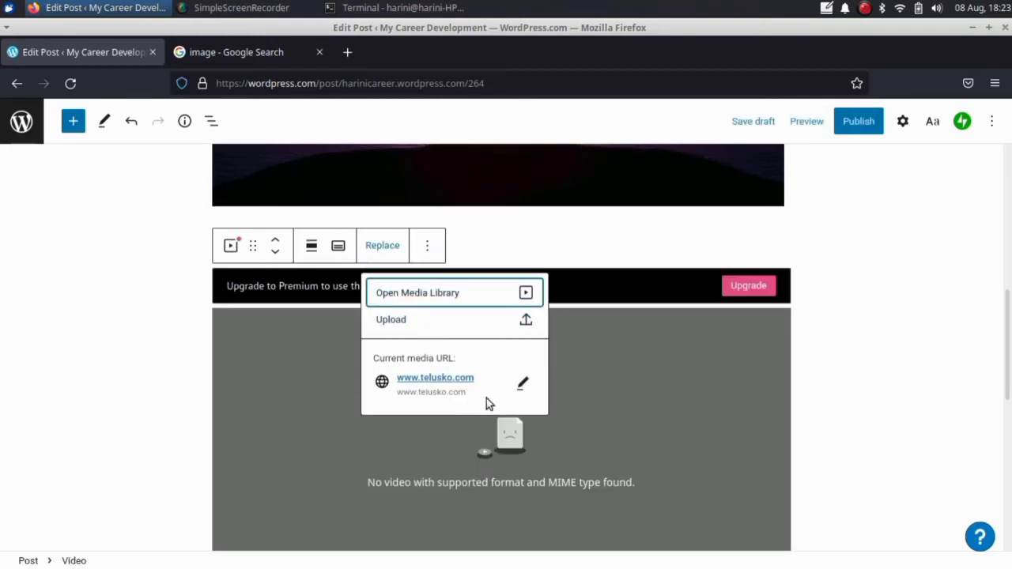
click(522, 383)
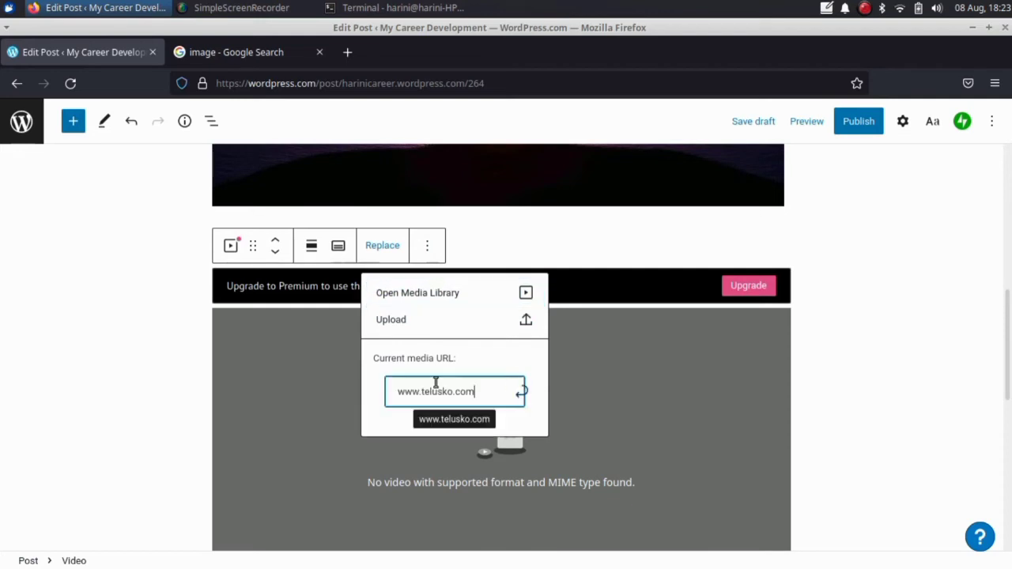
Open the YouTube video "How To Install Microsoft Teams on Ubuntu 20.04 LTS" in a new browser tab and copy its share link.
click(345, 52)
click(278, 357)
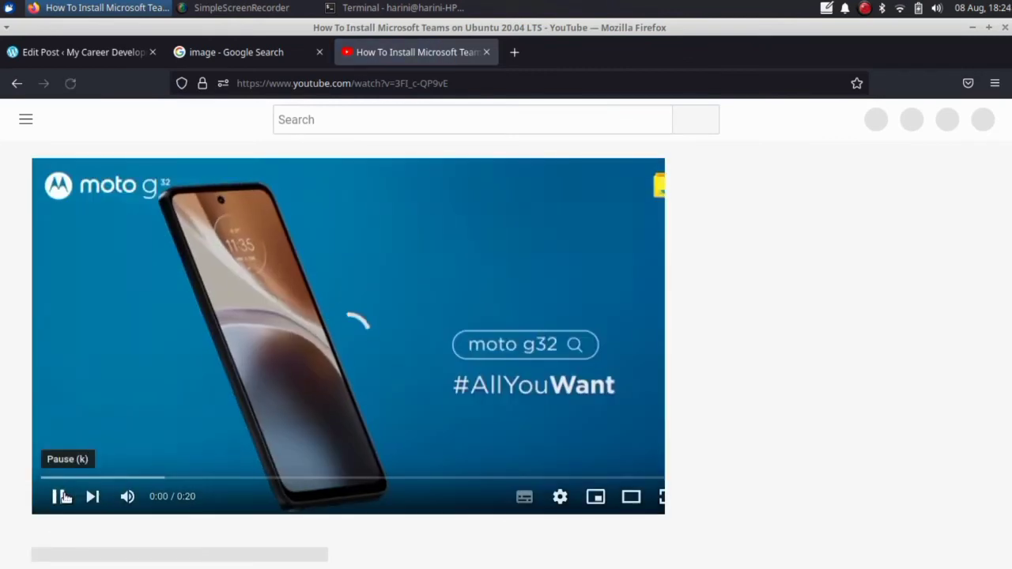
click(60, 497)
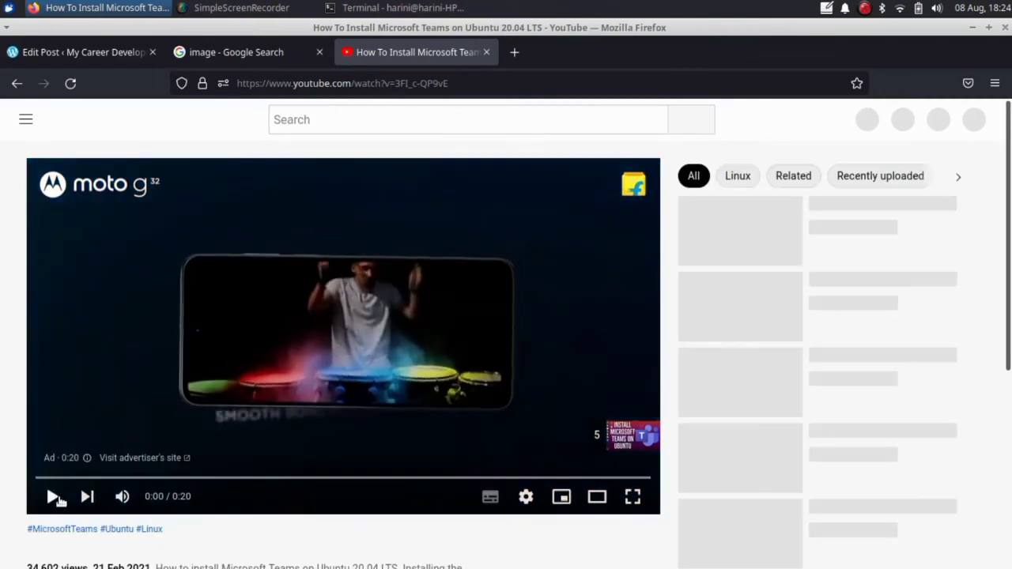
click(54, 496)
scroll(474, 419, down, 3)
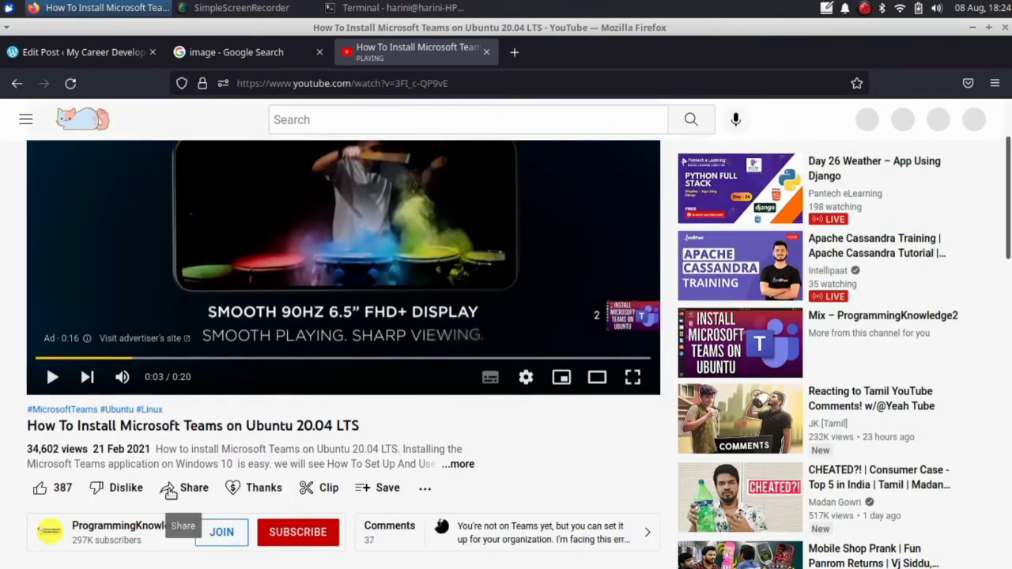
click(170, 490)
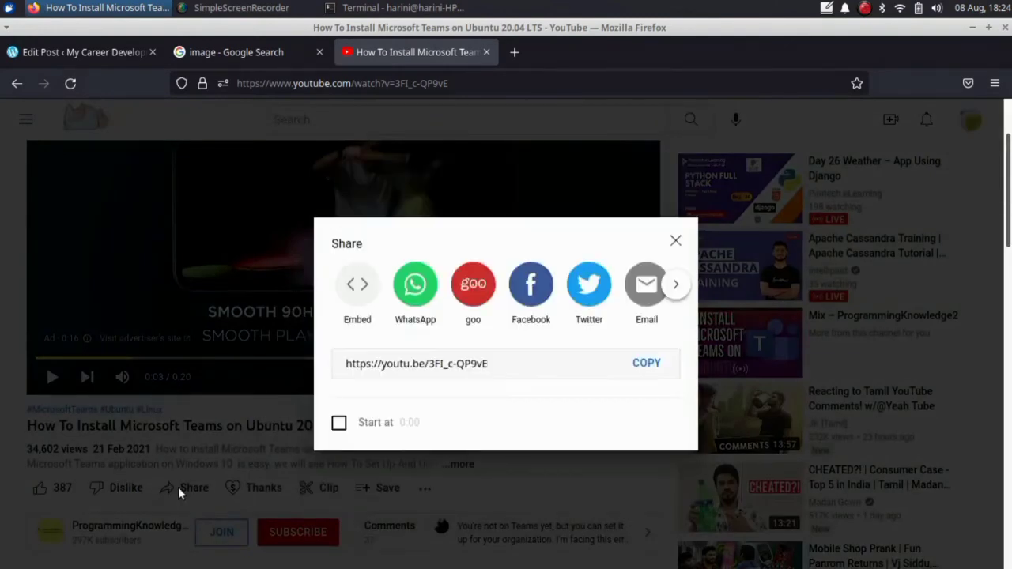
click(640, 363)
click(205, 54)
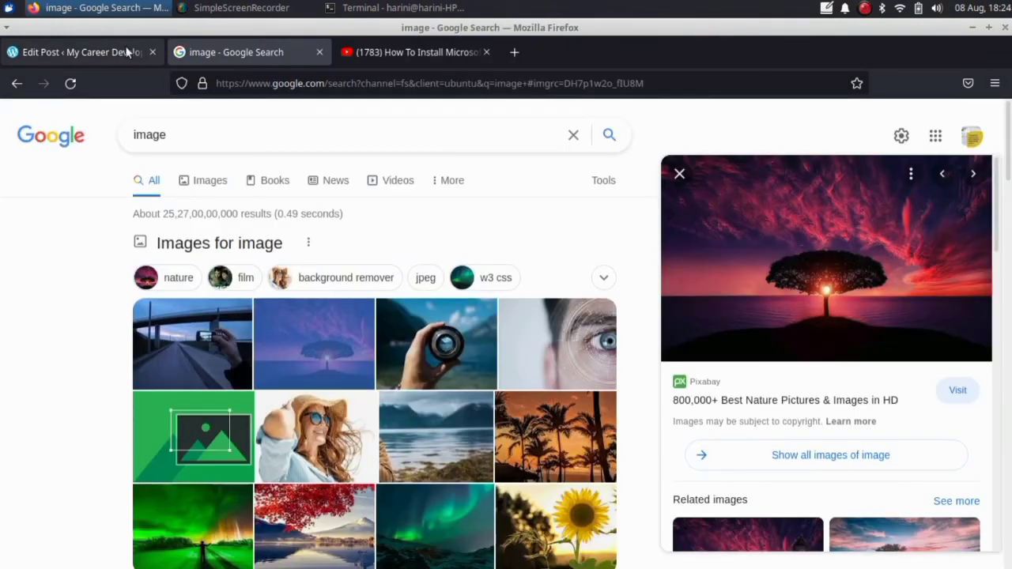
click(158, 55)
drag(498, 391, 340, 392)
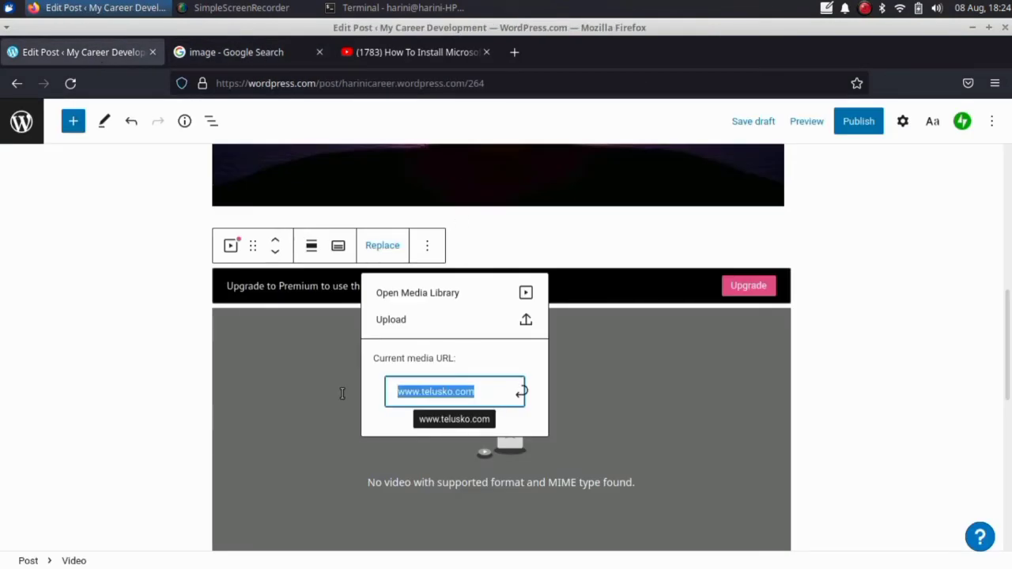
key(BackSpace)
key(ctrl+v)
key(Return)
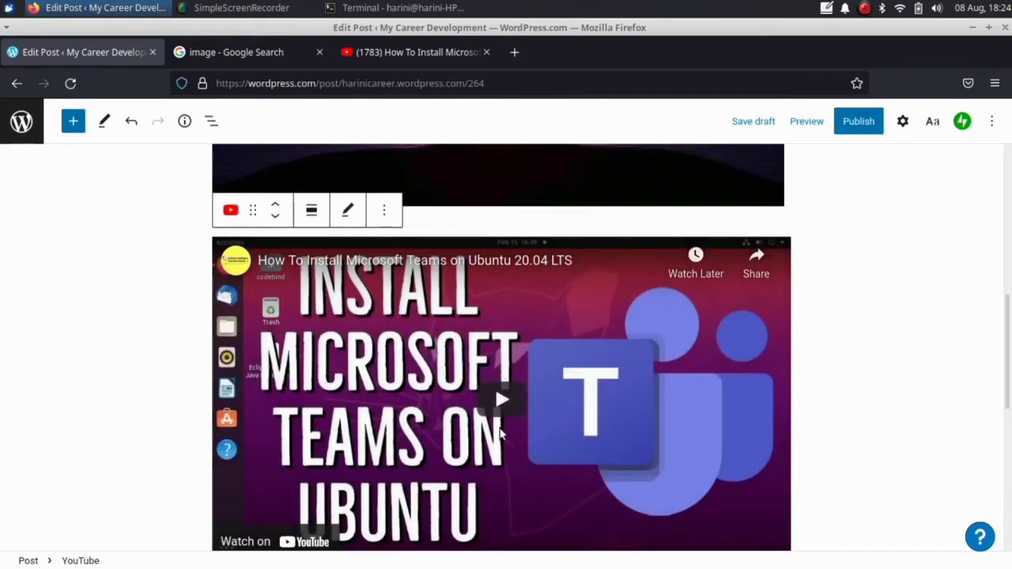
Insert a Calendar widget block below the embedded YouTube video.
scroll(495, 450, up, 10)
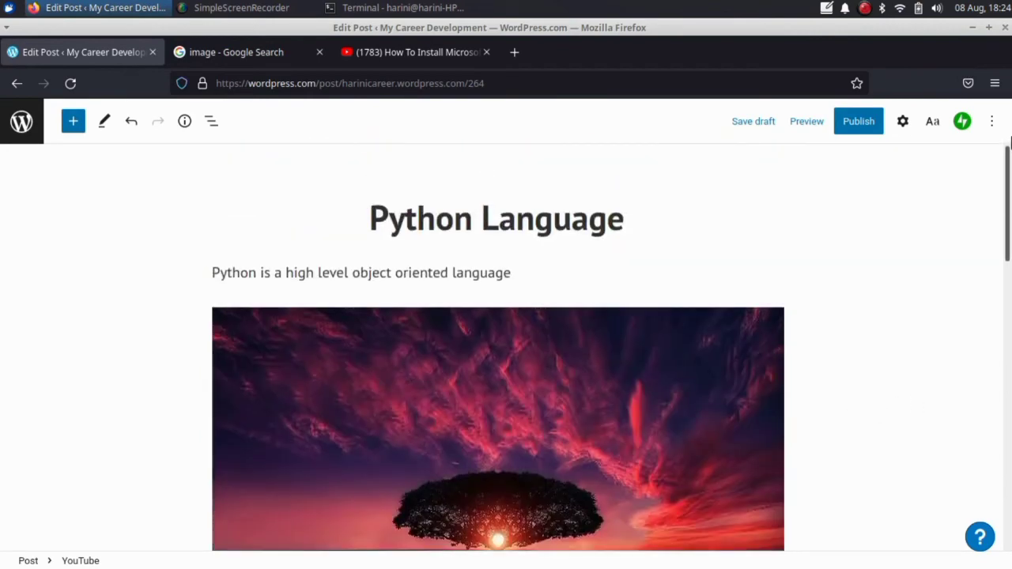
click(69, 121)
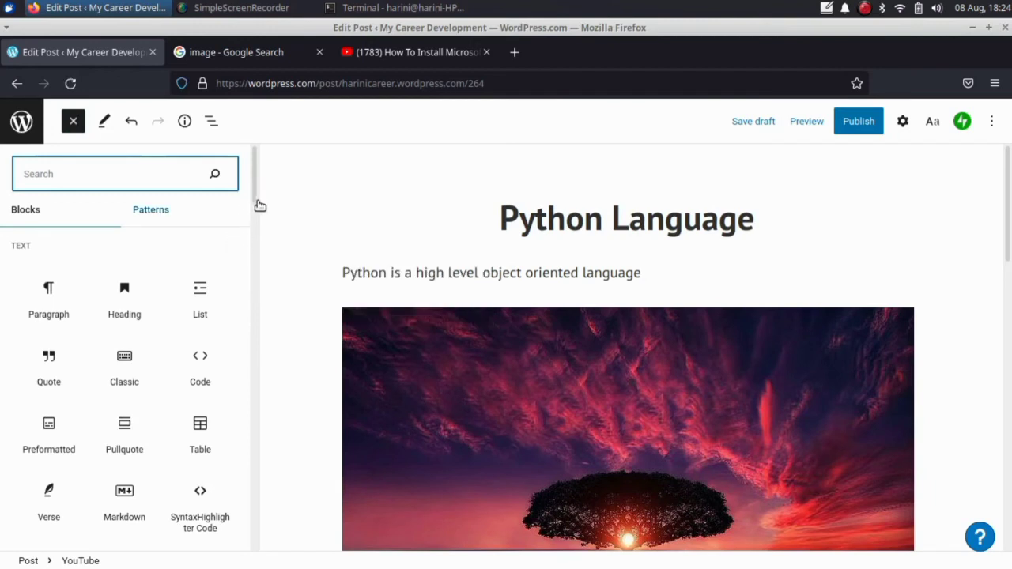
drag(253, 164, 267, 266)
click(115, 316)
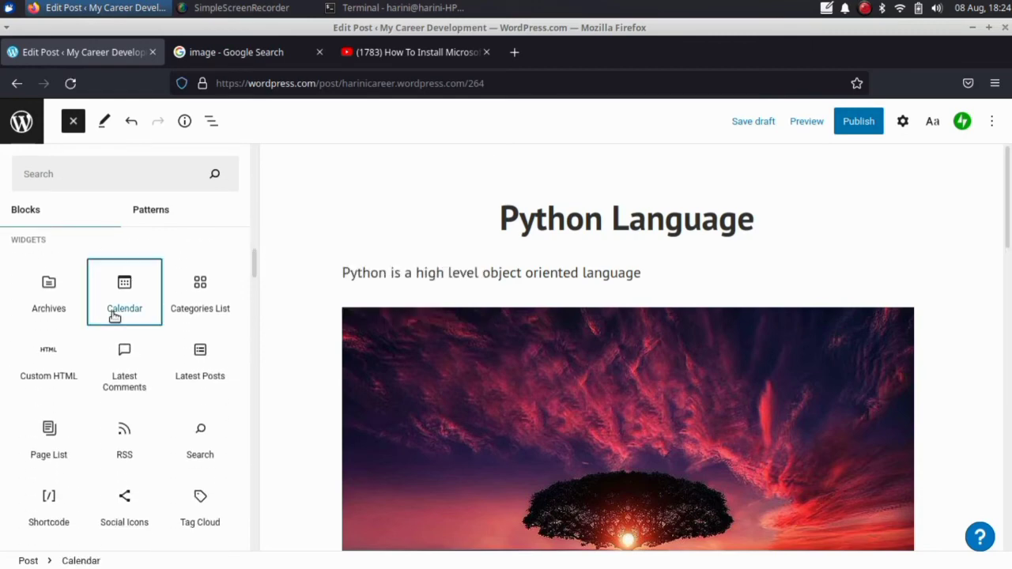
scroll(520, 182, down, 10)
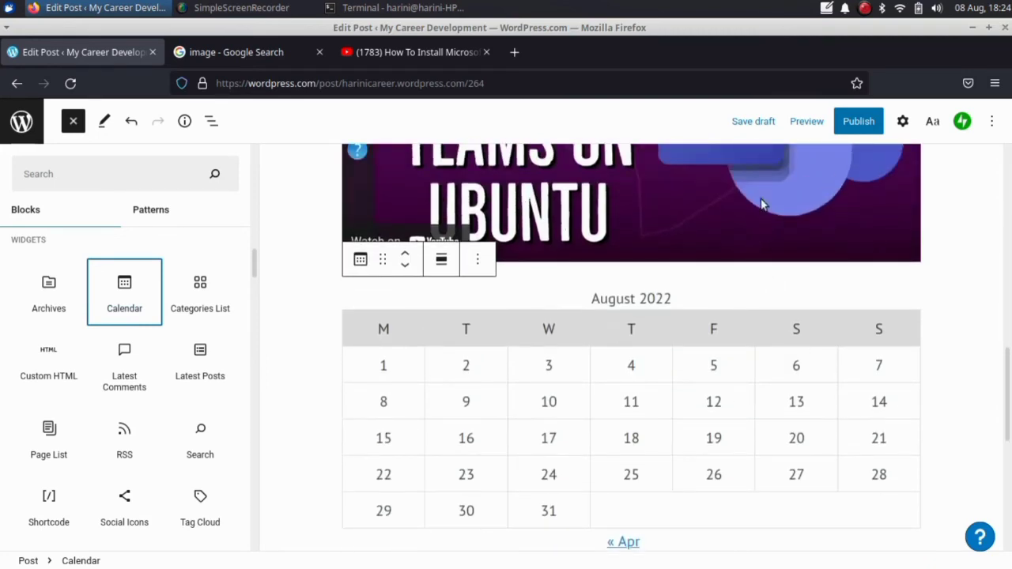
scroll(717, 291, up, 10)
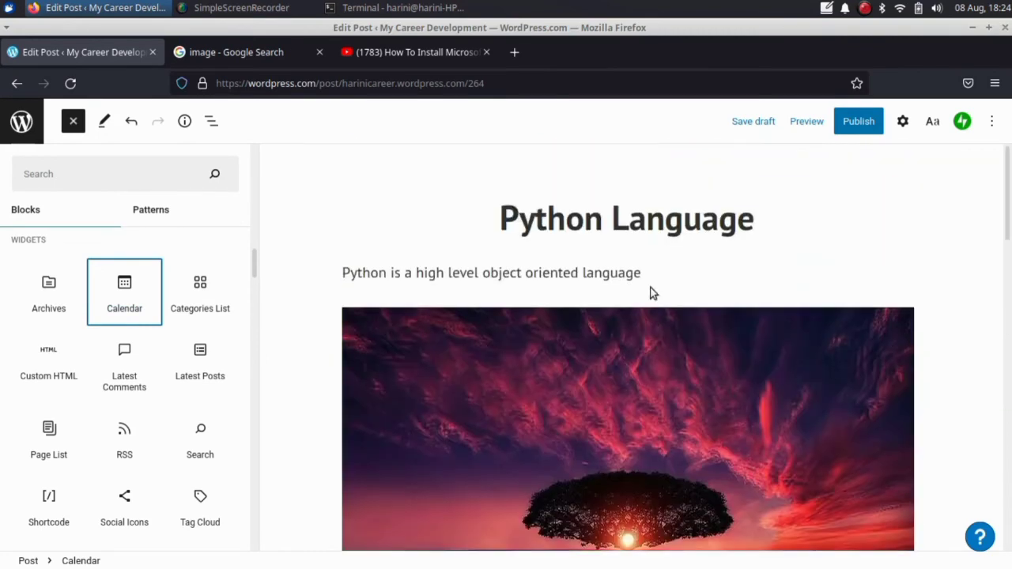
Open the post's pre-publish settings and go through them down to the social media sharing options.
scroll(799, 226, down, 4)
click(851, 132)
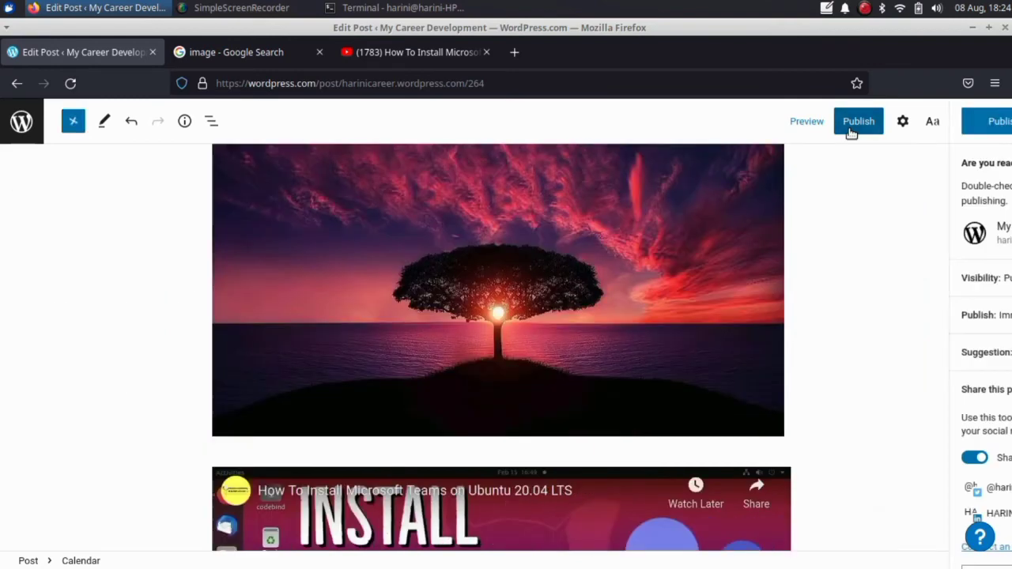
click(859, 121)
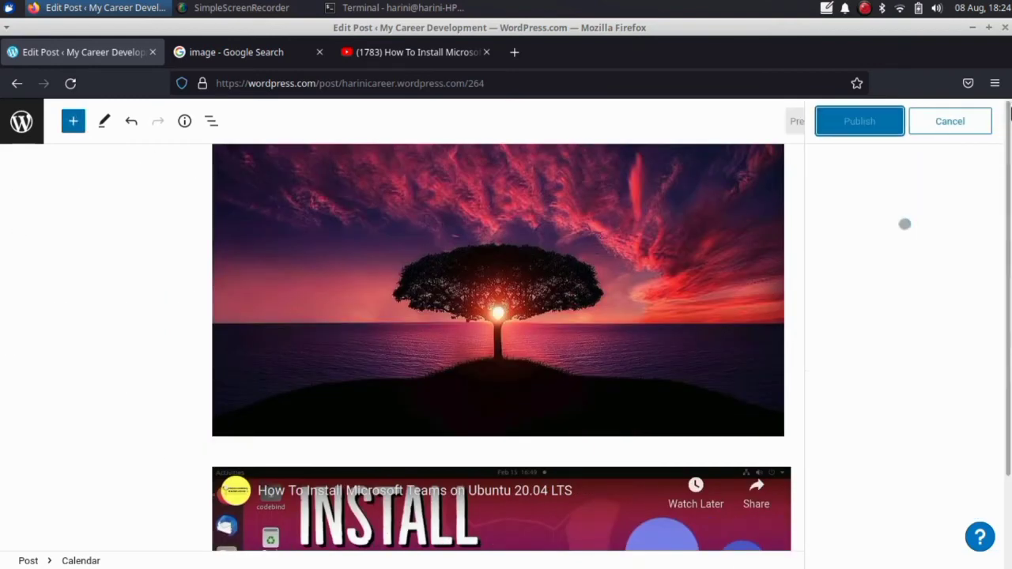
drag(1010, 129, 1010, 198)
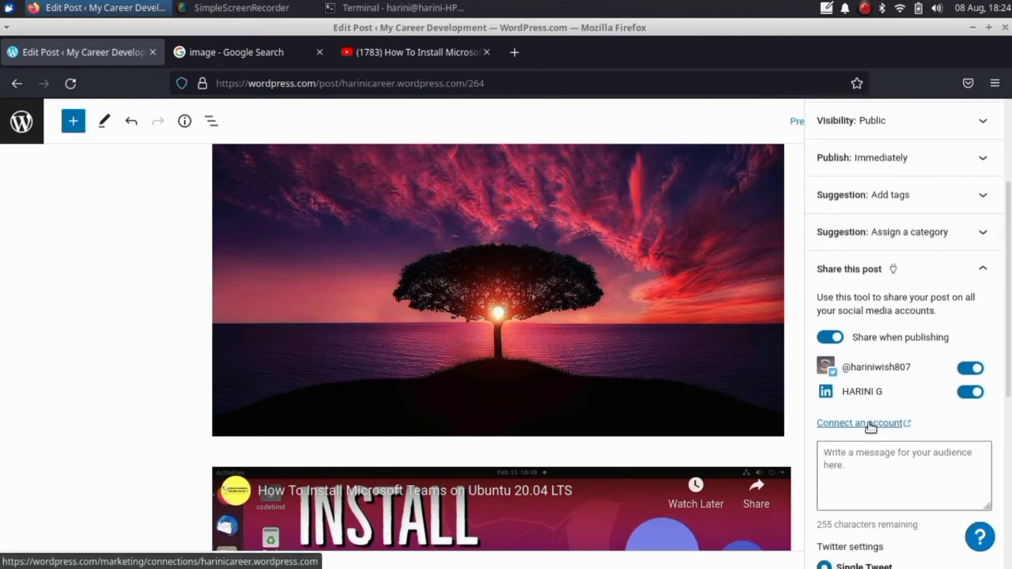
Open the page for connecting a social account and examine the services offered for publicizing posts.
click(868, 424)
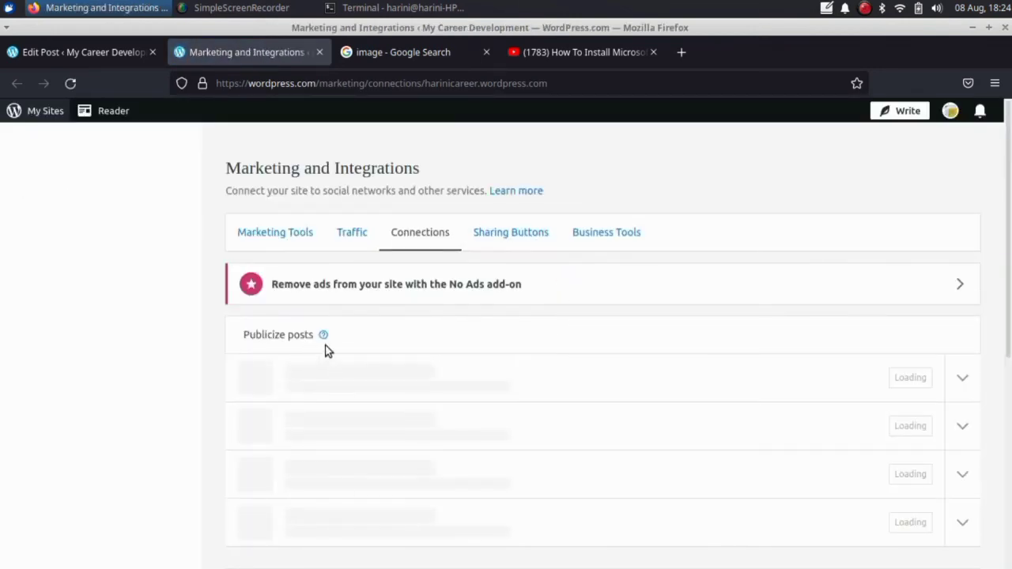
scroll(326, 351, down, 2)
right_click(330, 351)
key(Escape)
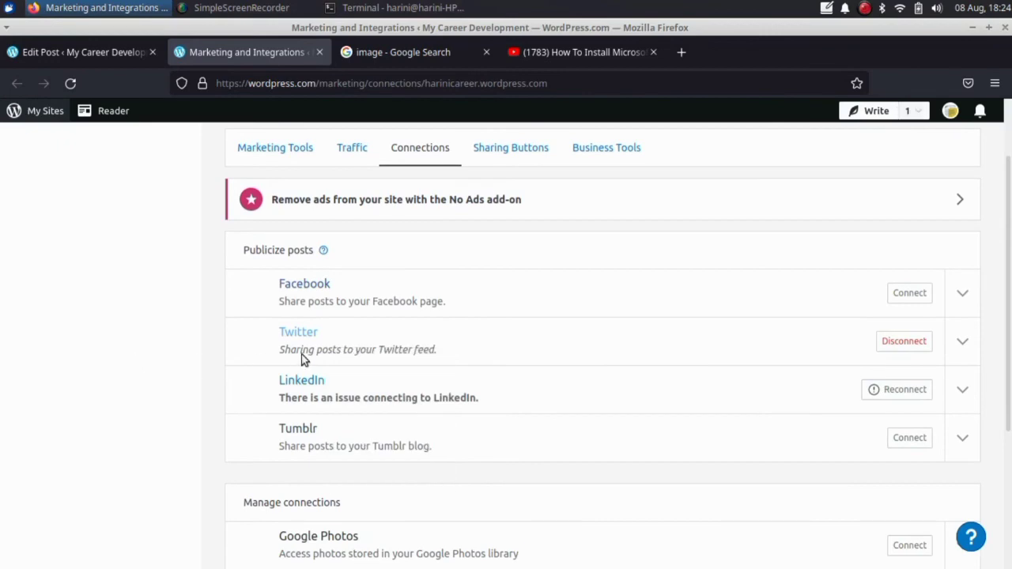
Examine the remaining services under Manage connections, and return to the post editor to review the pre-publish sharing and Twitter settings.
scroll(351, 402, down, 3)
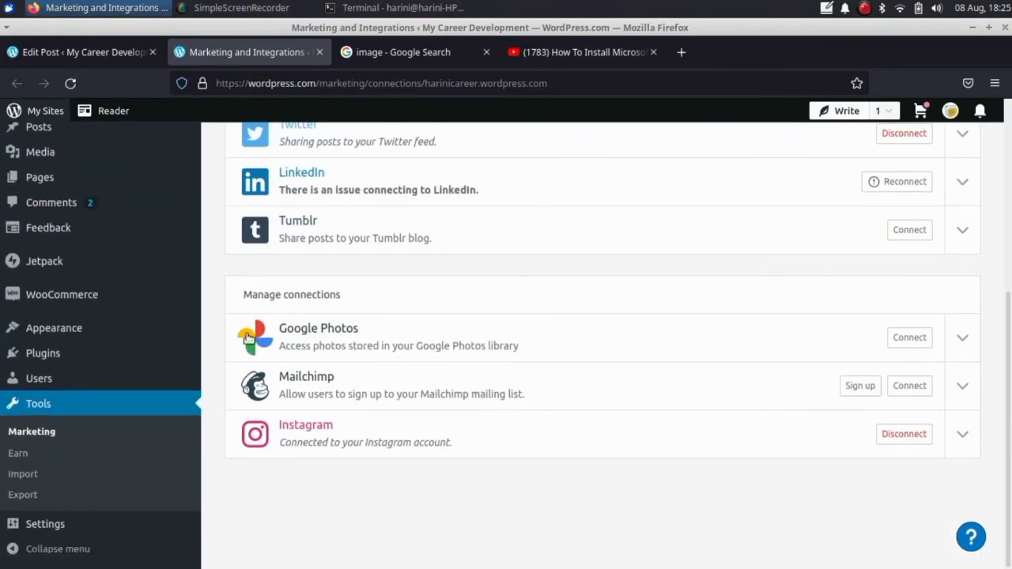
scroll(221, 319, up, 4)
click(44, 62)
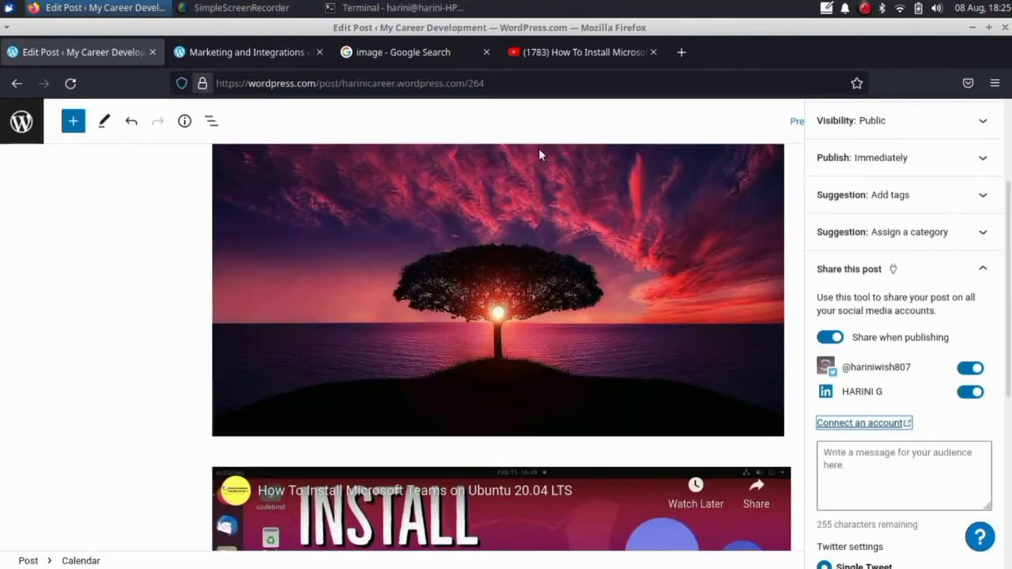
drag(1011, 311, 1009, 399)
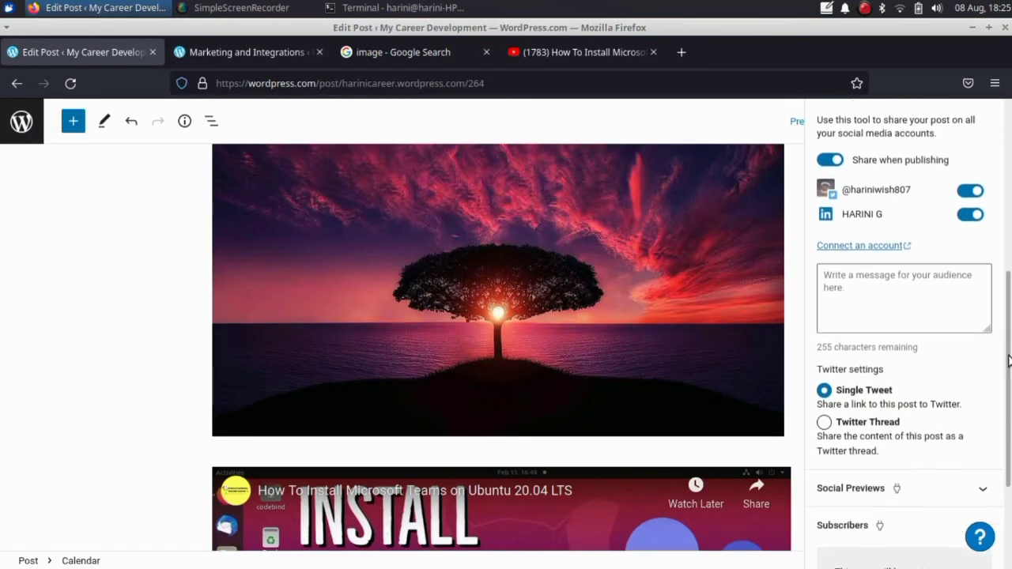
drag(1009, 361, 1010, 146)
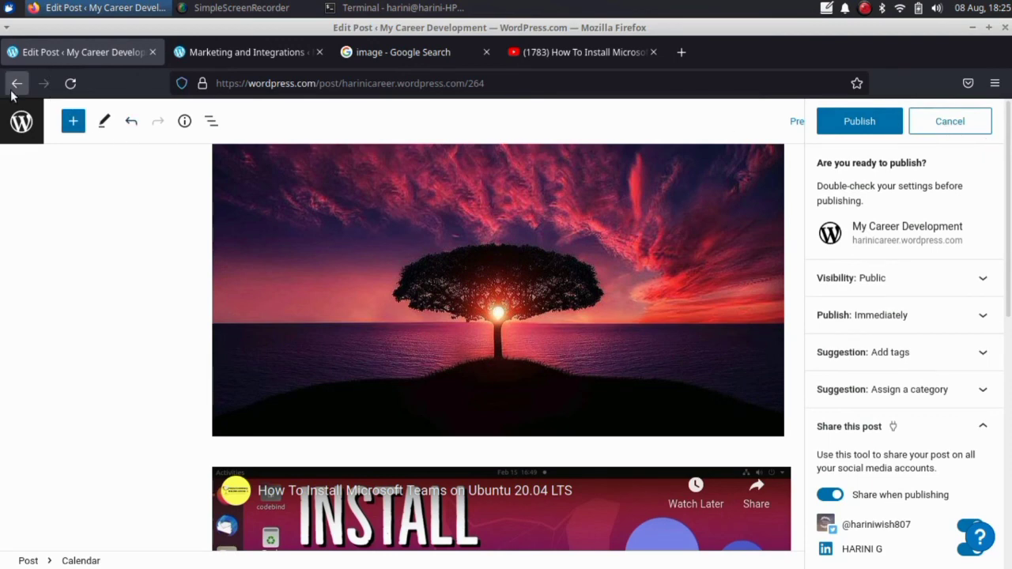
View the editor's recent posts list, and go back to the site's Posts page to show the drafts.
click(23, 125)
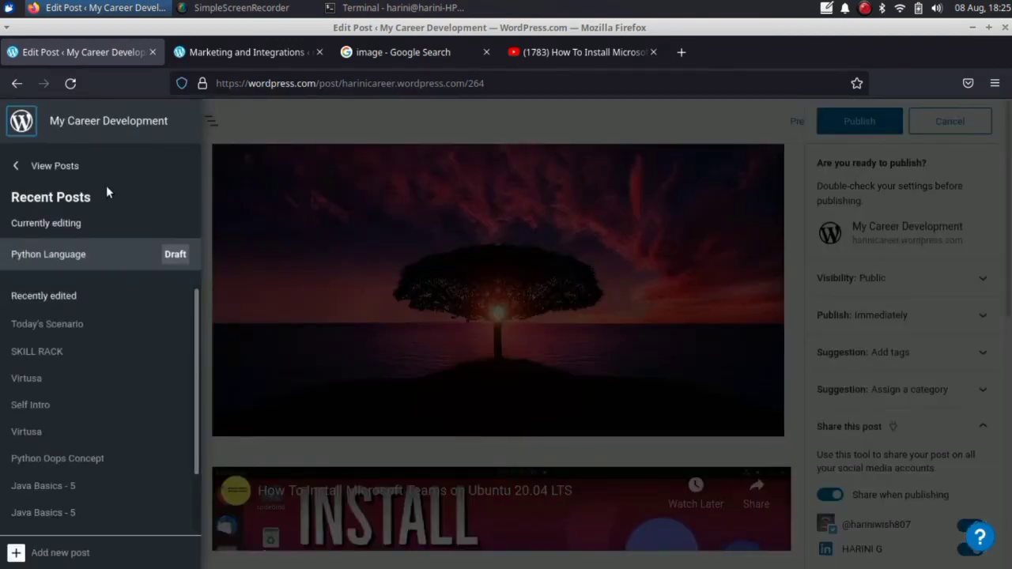
click(256, 192)
click(24, 123)
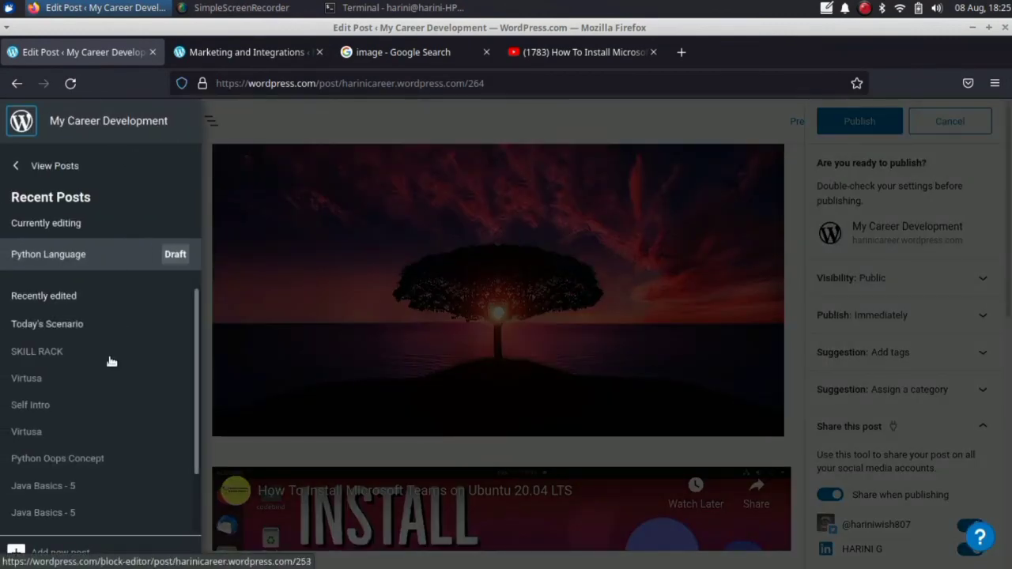
click(360, 237)
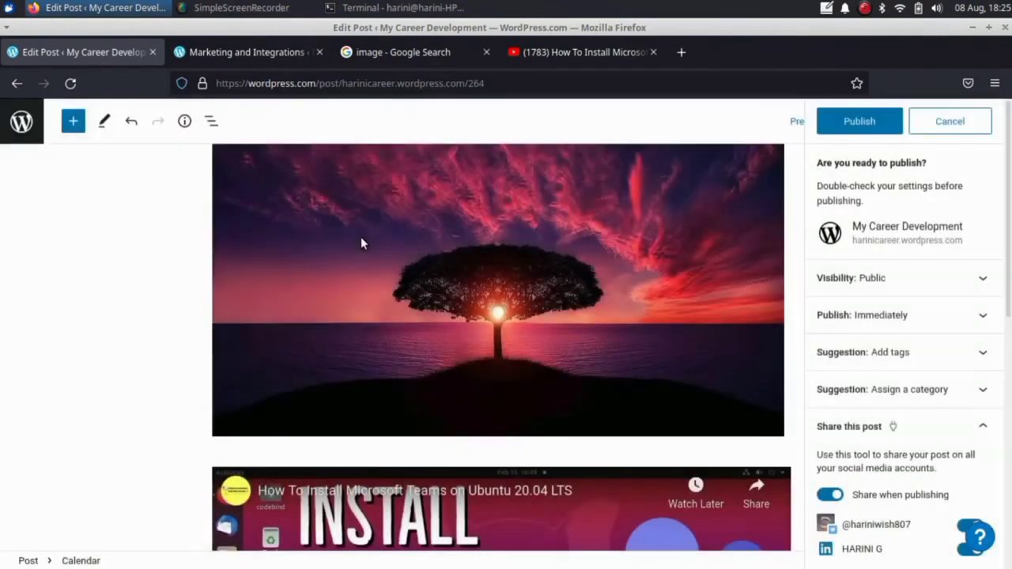
click(14, 83)
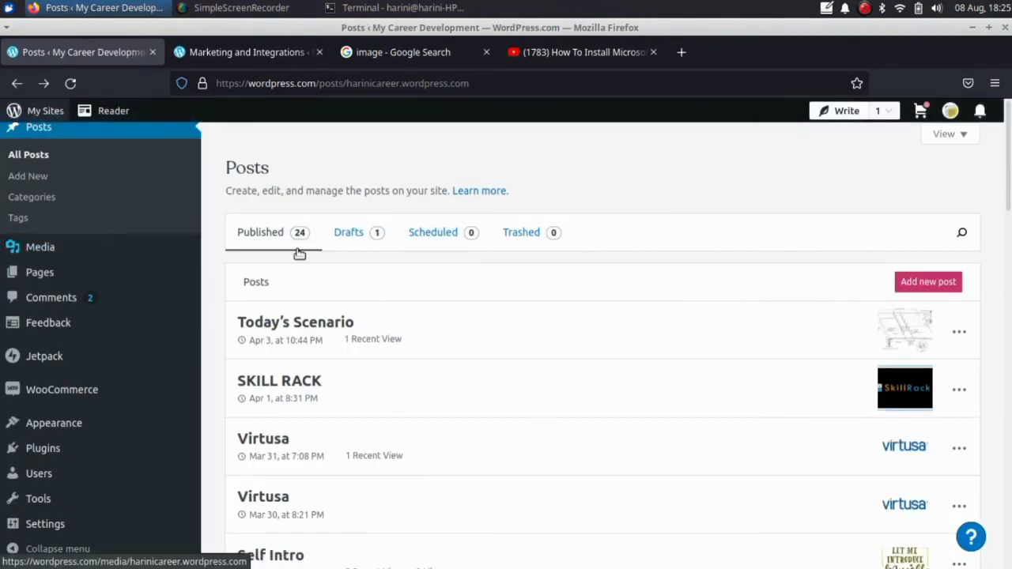
click(349, 233)
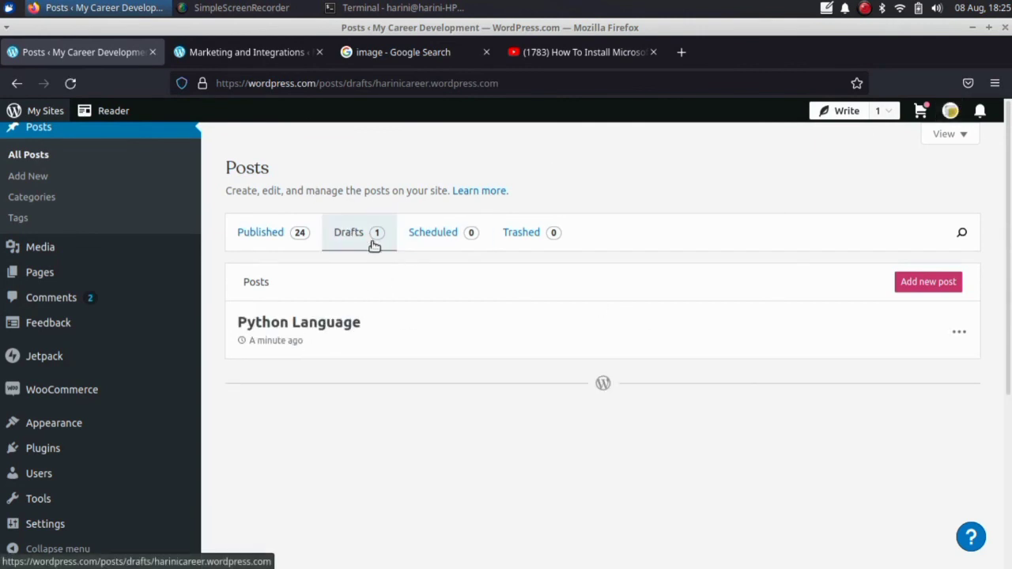
Open the Plugins page and examine the offered plugins, from the top paid ones through the editor's picks to the free ones.
click(65, 449)
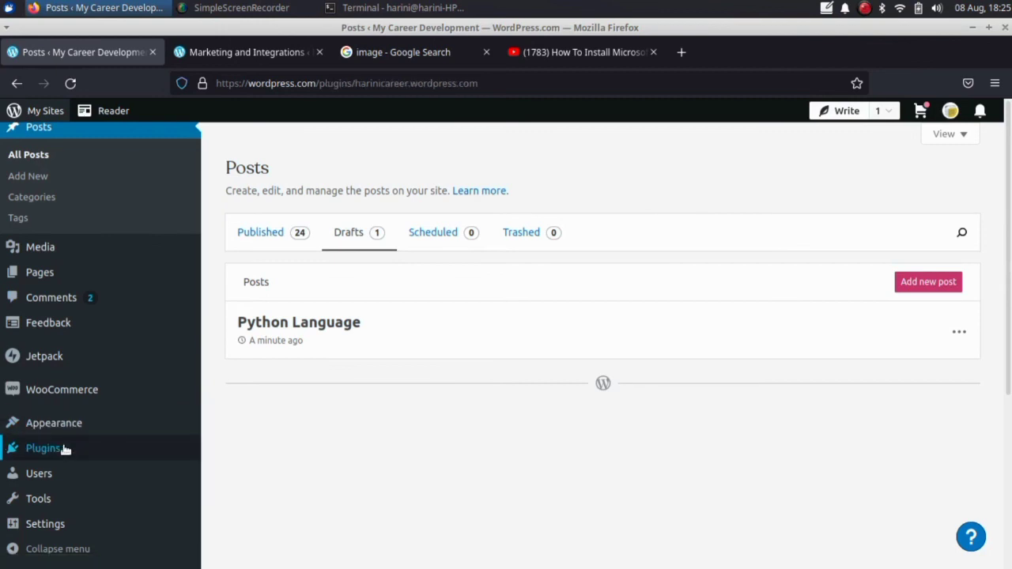
scroll(399, 364, down, 5)
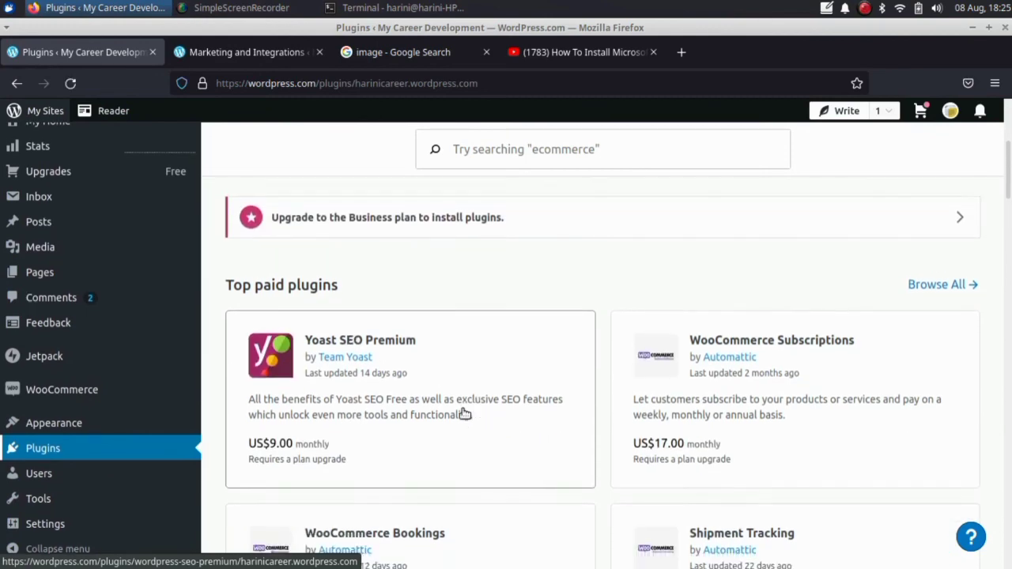
scroll(445, 408, down, 3)
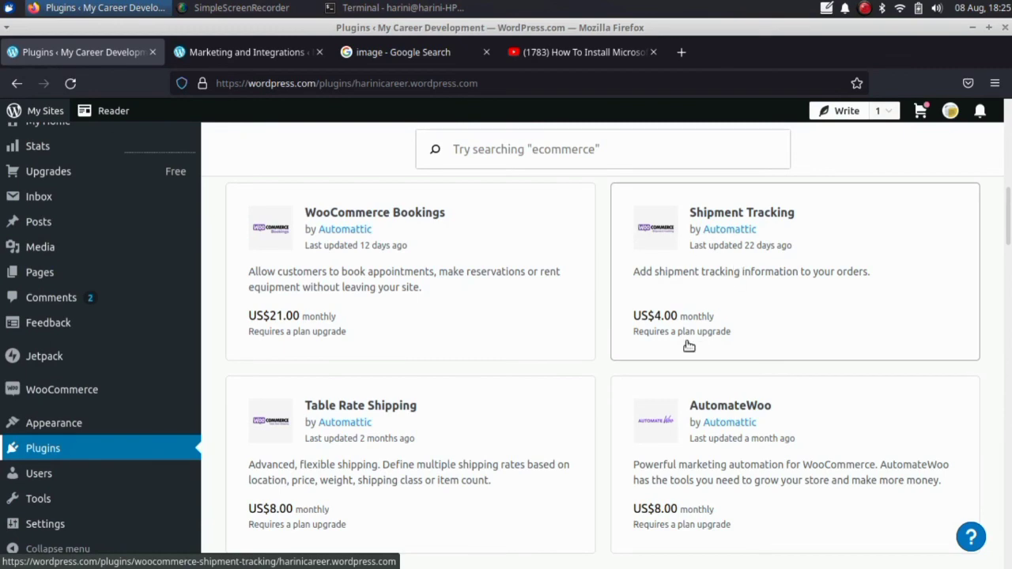
scroll(655, 384, down, 6)
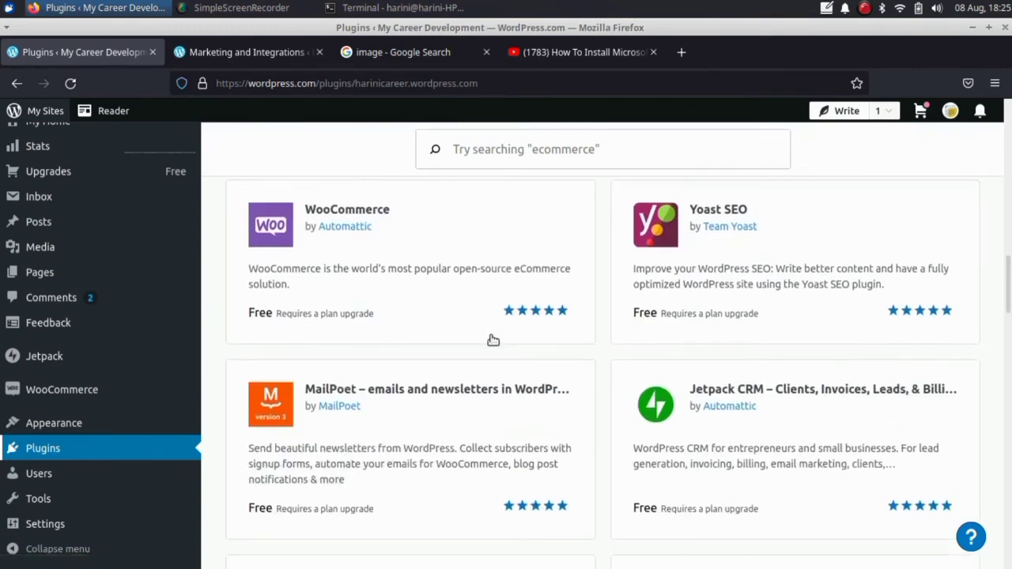
scroll(490, 340, up, 1)
scroll(491, 321, down, 2)
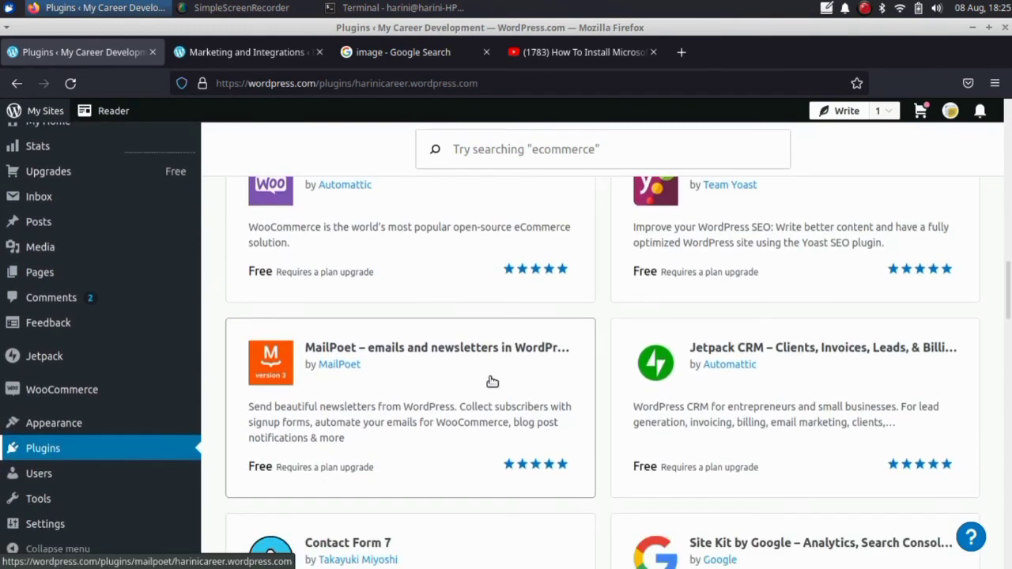
scroll(418, 366, down, 5)
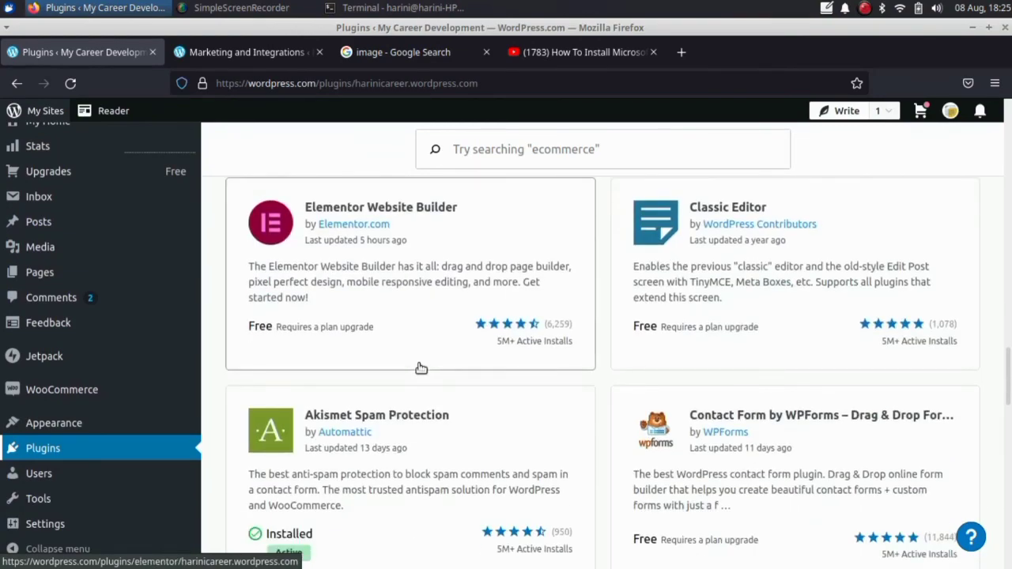
scroll(420, 412, down, 6)
scroll(416, 416, up, 14)
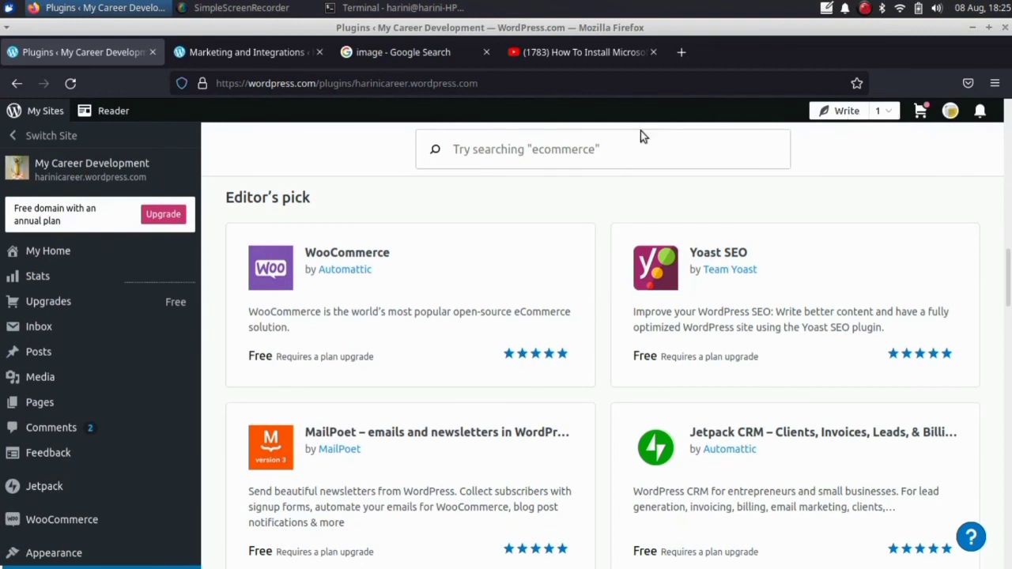
click(237, 8)
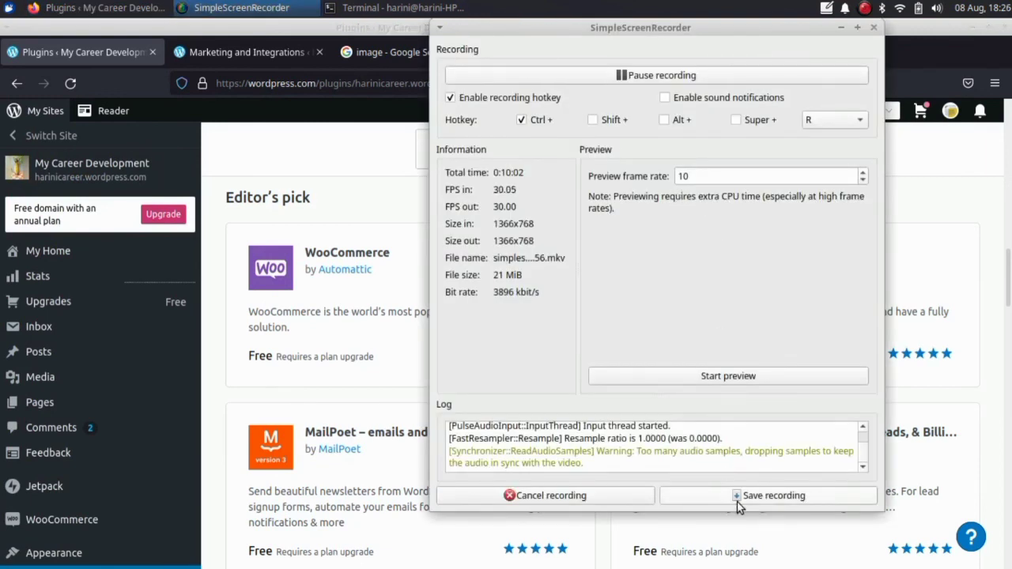